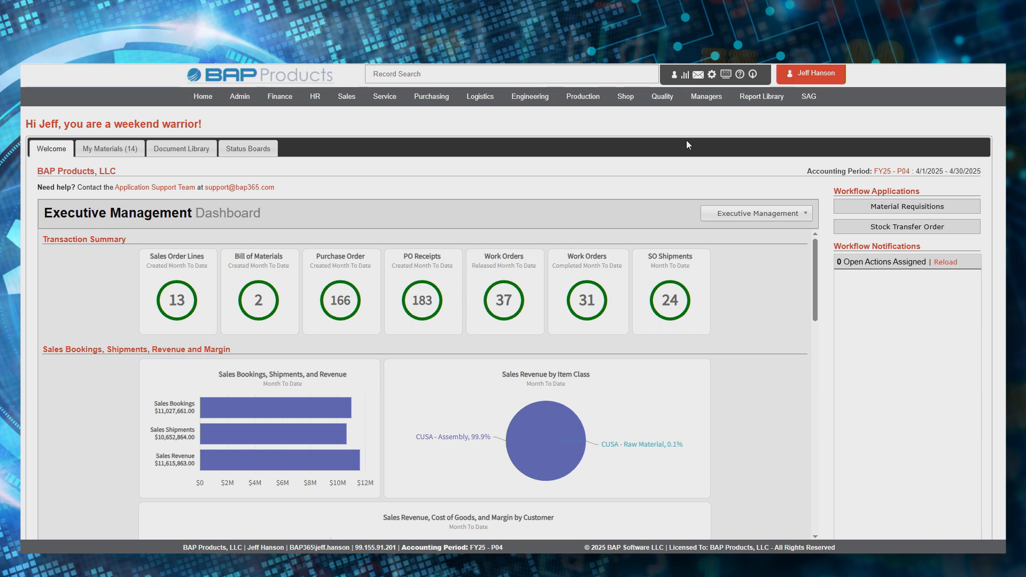
- Open the Application User Guide and read through its Application Introduction page
click(740, 75)
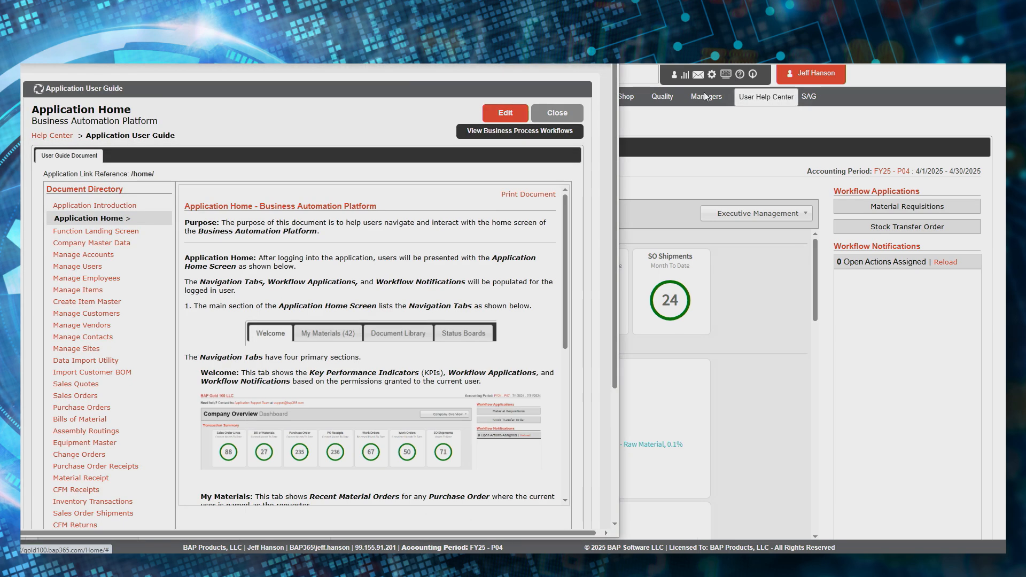
click(99, 206)
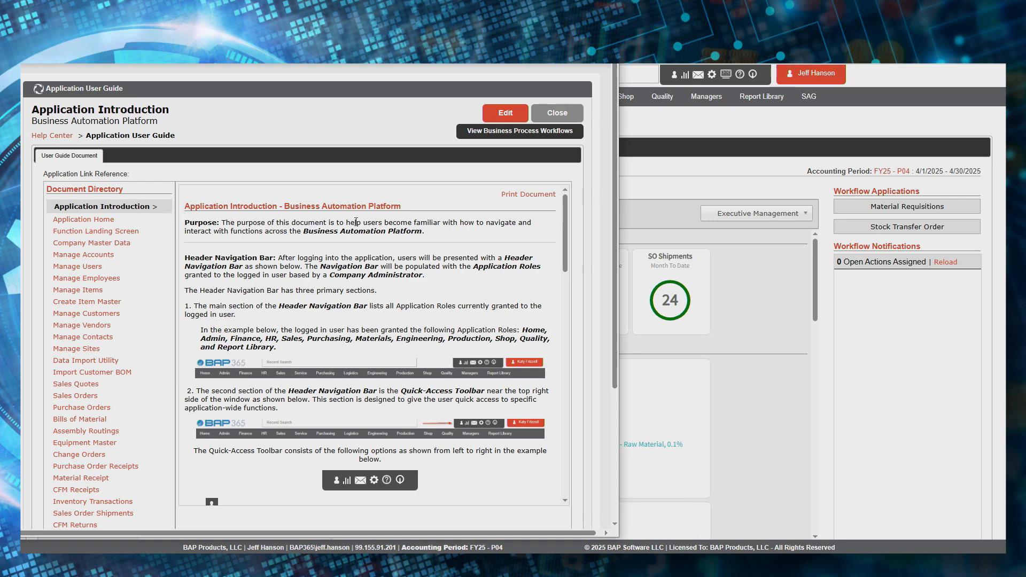
scroll(356, 221, down, 10)
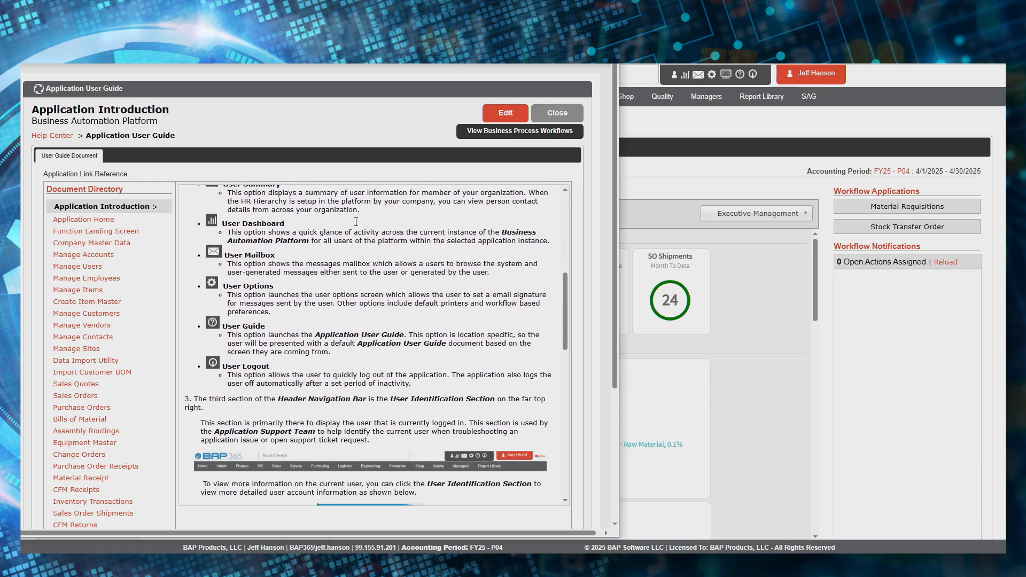
scroll(355, 221, down, 10)
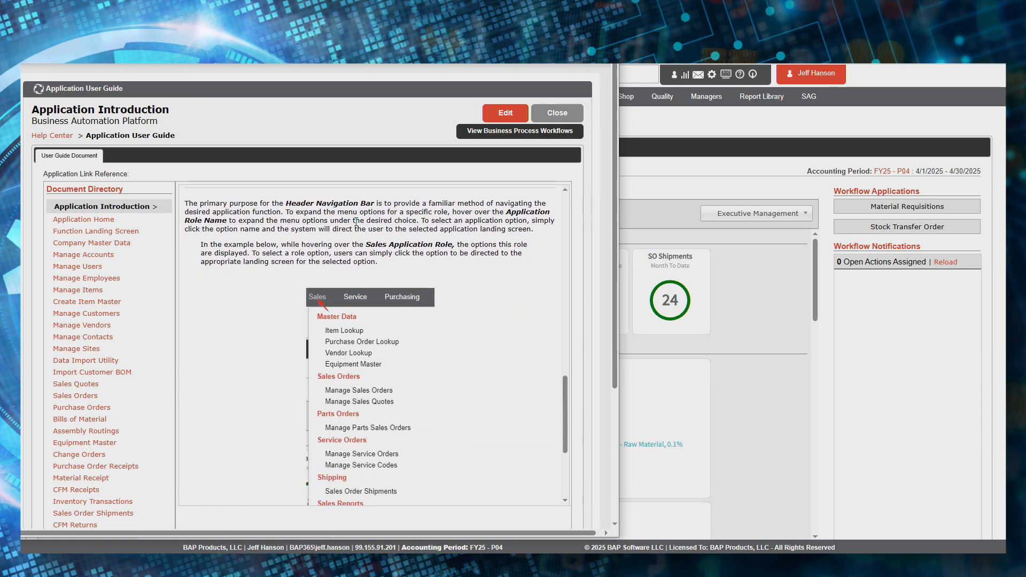
scroll(356, 221, down, 2)
scroll(356, 224, up, 10)
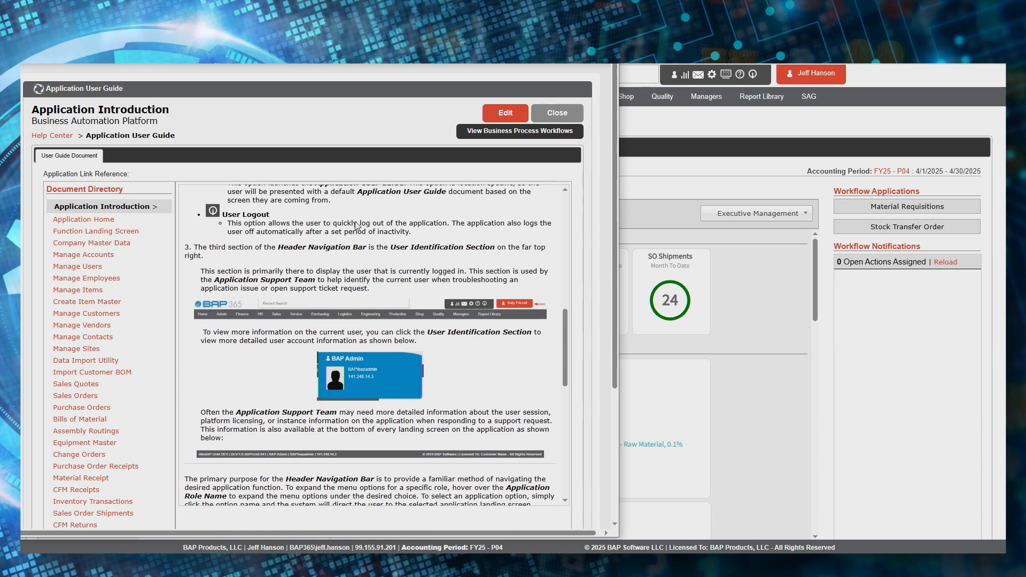
scroll(357, 226, up, 8)
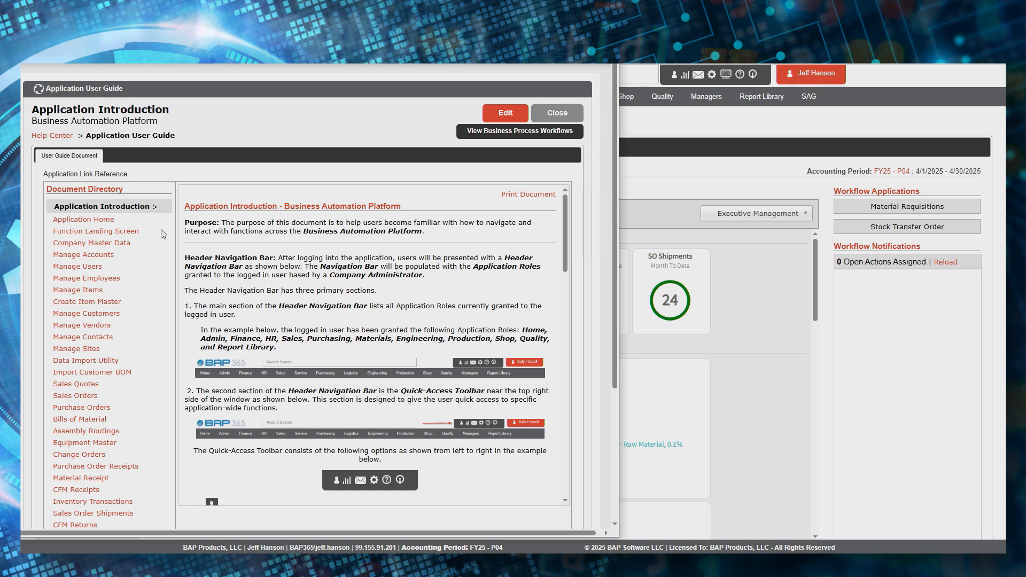
- Browse the Application Home and Function Landing Screen guide pages
click(105, 221)
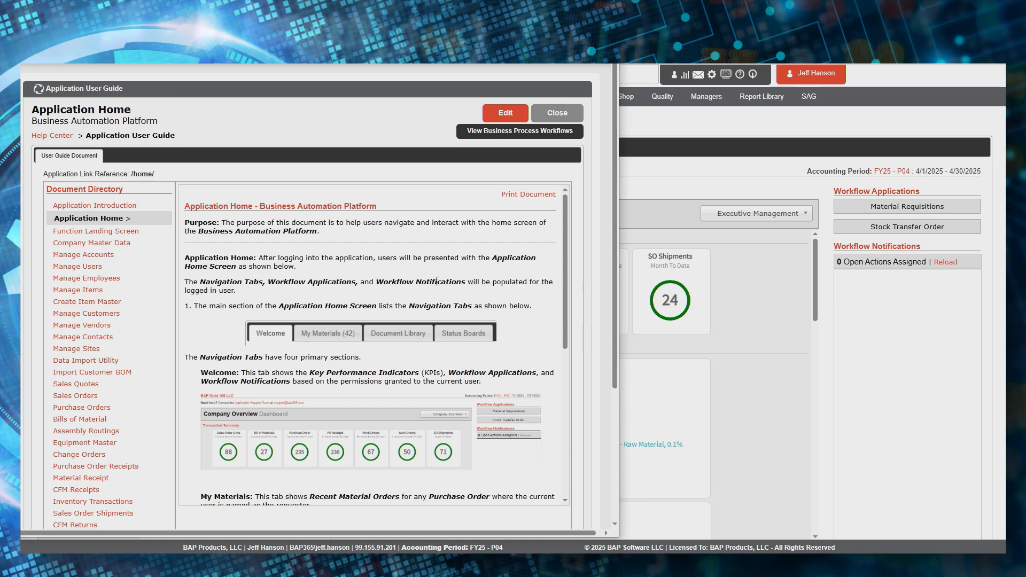
click(108, 235)
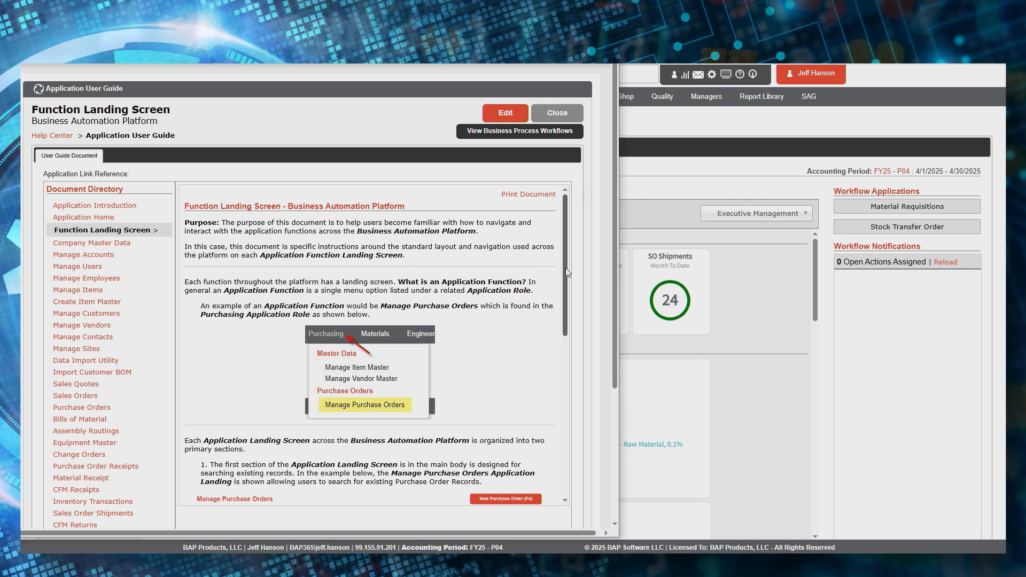
mouse_move(567, 272)
mouse_down()
mouse_move(570, 414)
mouse_move(581, 431)
mouse_move(578, 260)
mouse_up()
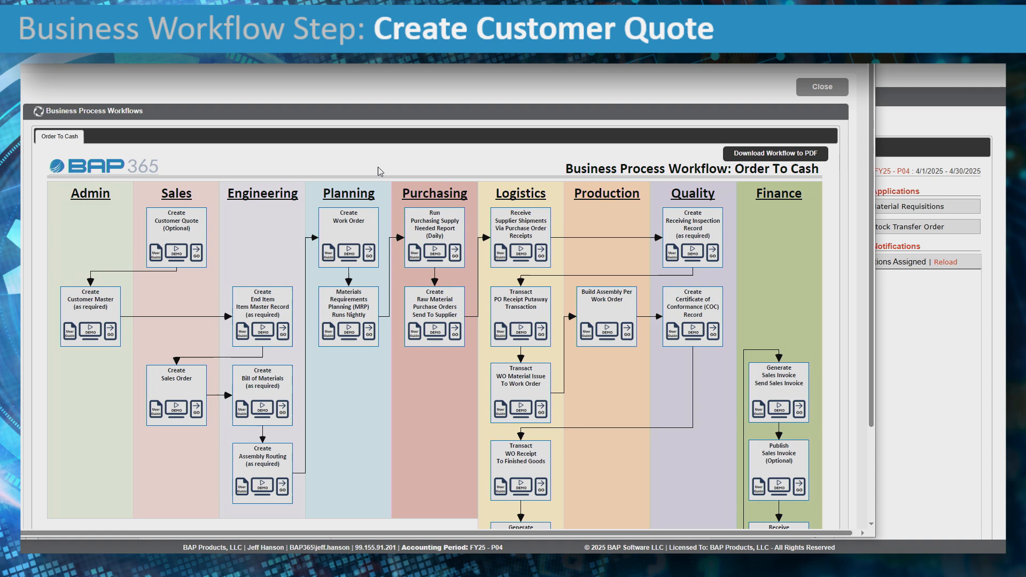
- Close the Order To Cash workflow diagram to return to the Executive Management dashboard
click(830, 98)
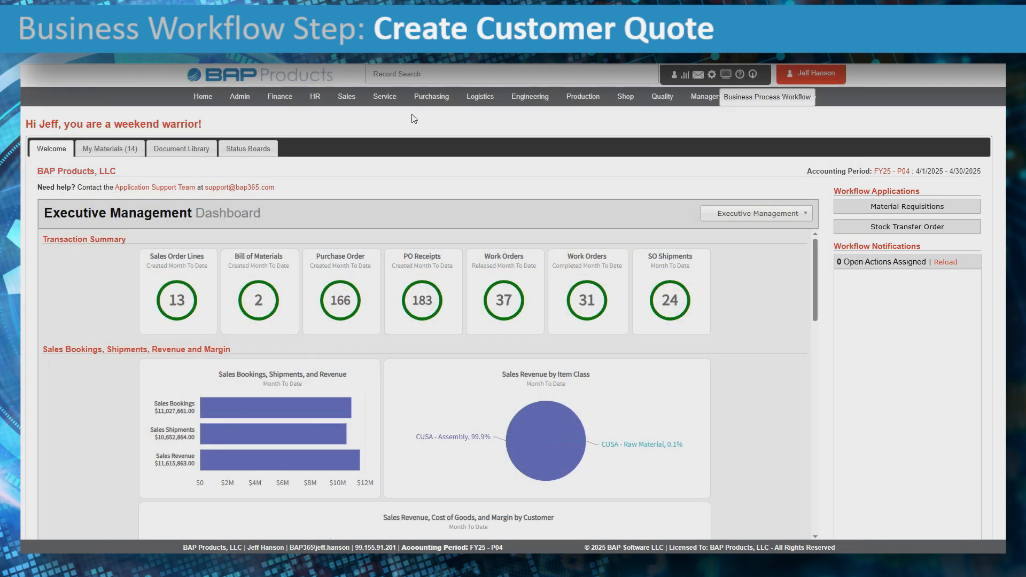
- List all quotes under Sales > Manage Sales Quotes and start a new sales quote
click(346, 98)
click(411, 192)
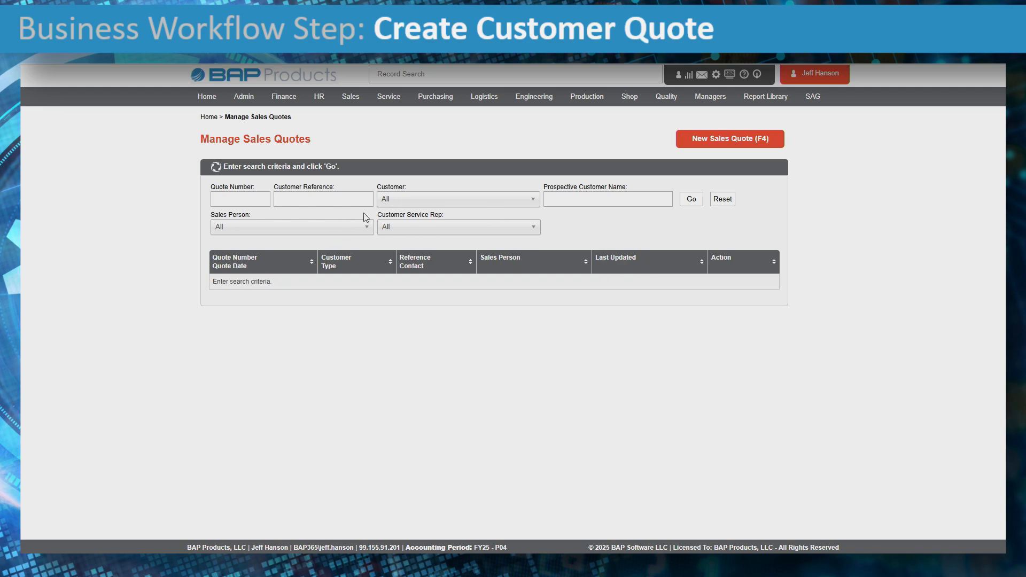
click(699, 199)
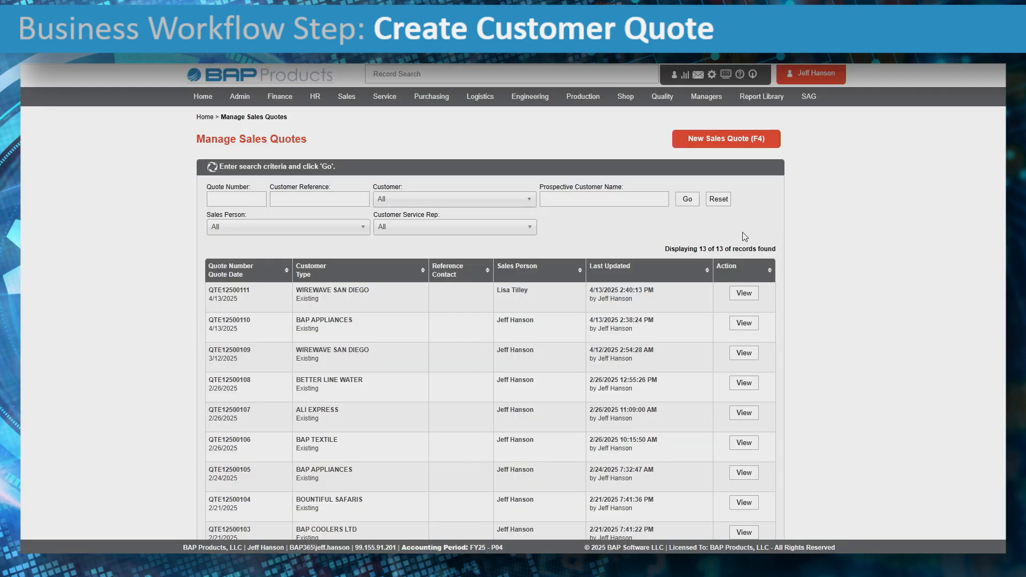
click(730, 140)
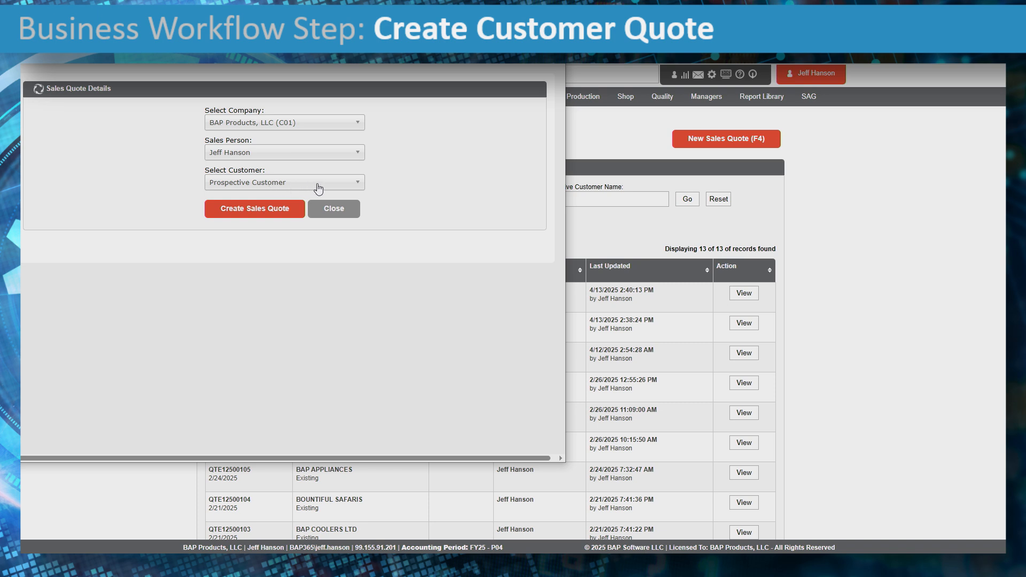
click(278, 187)
- Create quote QTE12500112 for customer WIREWAVE SAN DIEGO with the chosen sales person
text(wire)
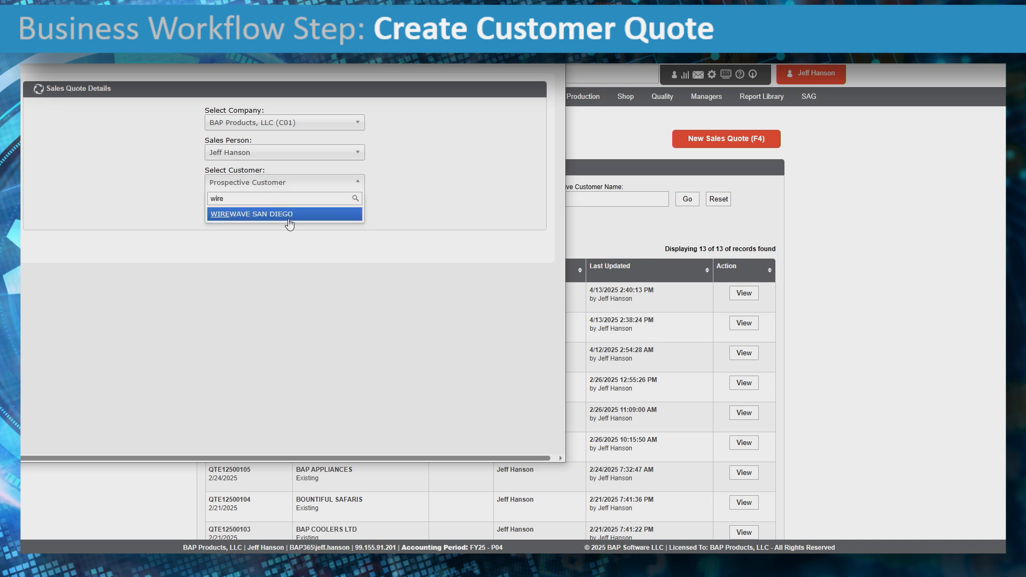
click(288, 216)
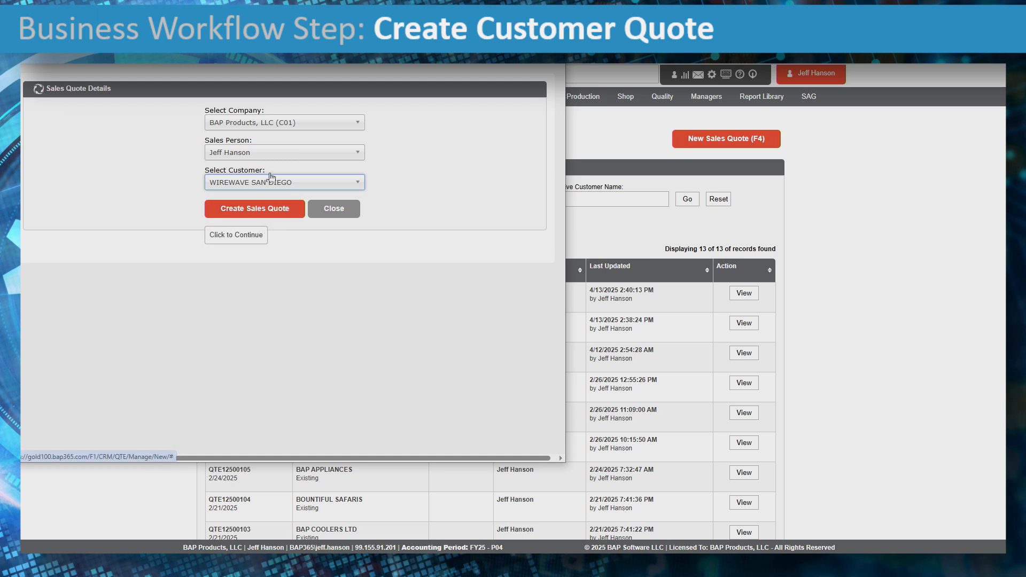
click(264, 153)
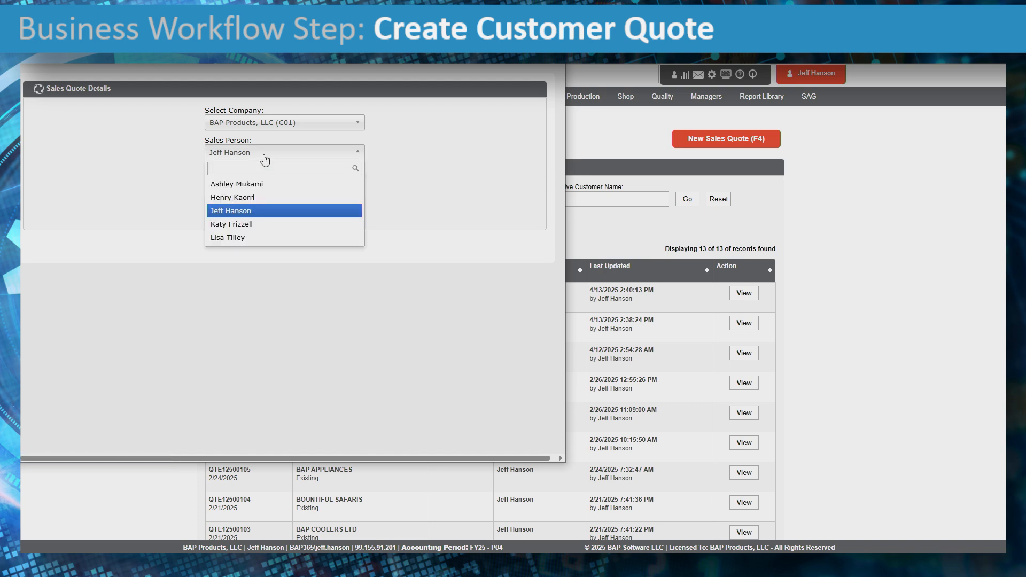
click(251, 237)
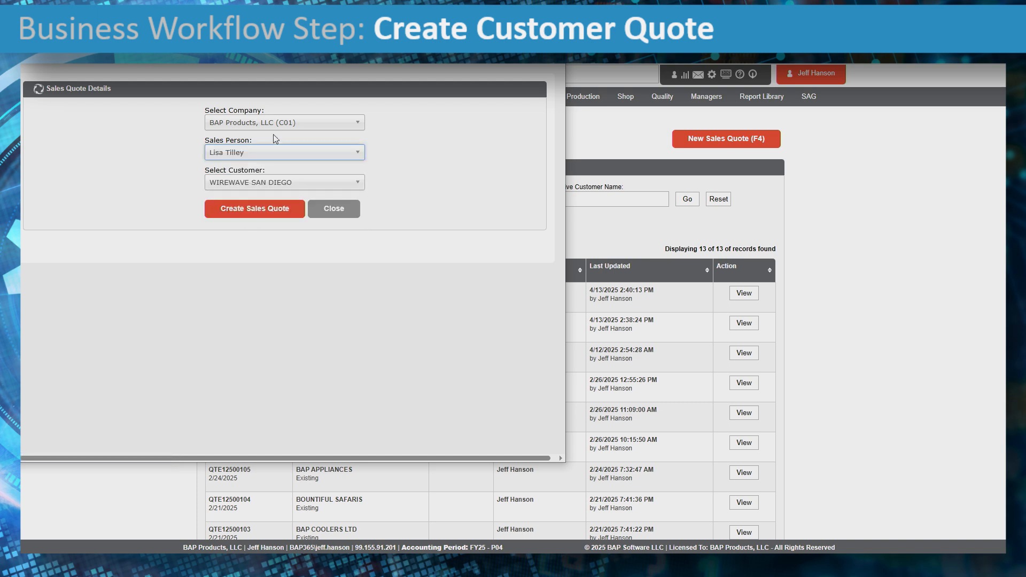
click(276, 212)
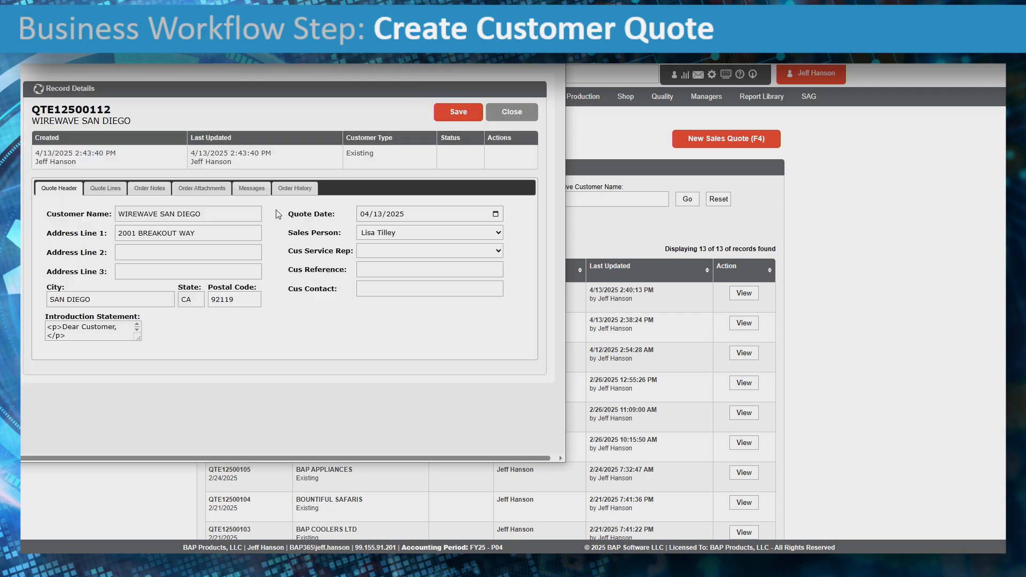
- Assign a customer service rep, review the header and introduction, and save the quote
click(402, 252)
click(398, 297)
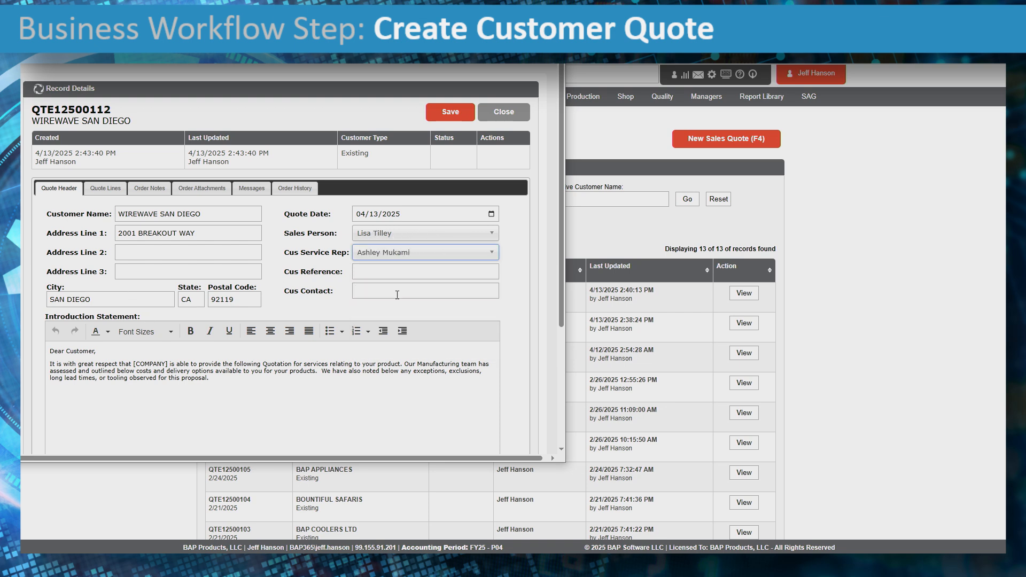
click(374, 270)
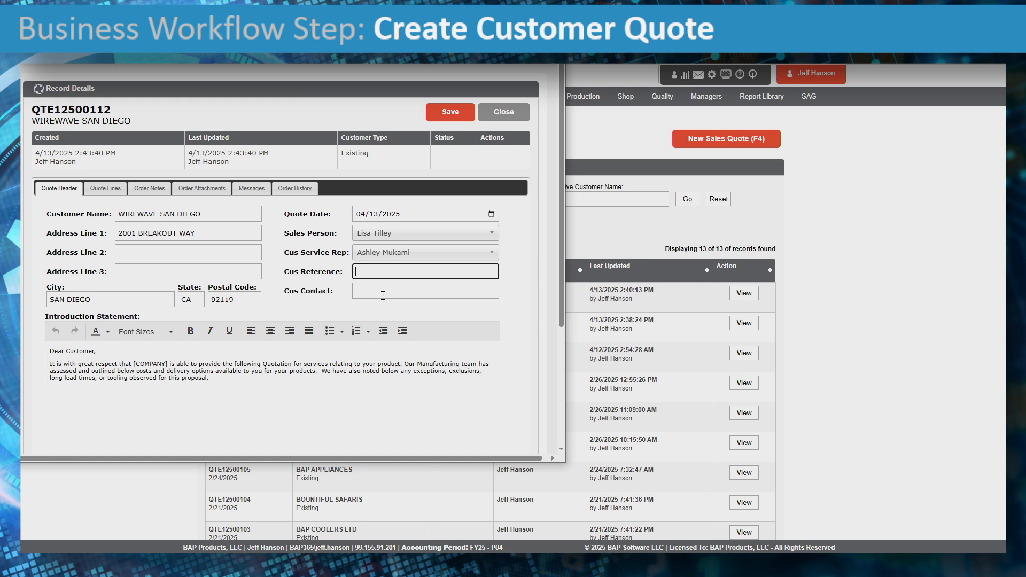
click(383, 295)
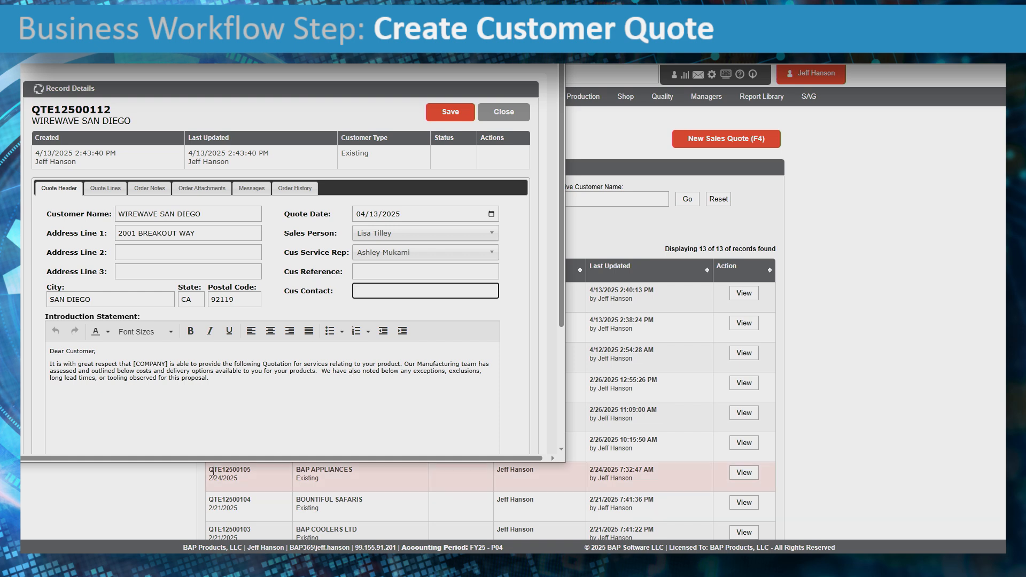
drag(216, 382, 42, 355)
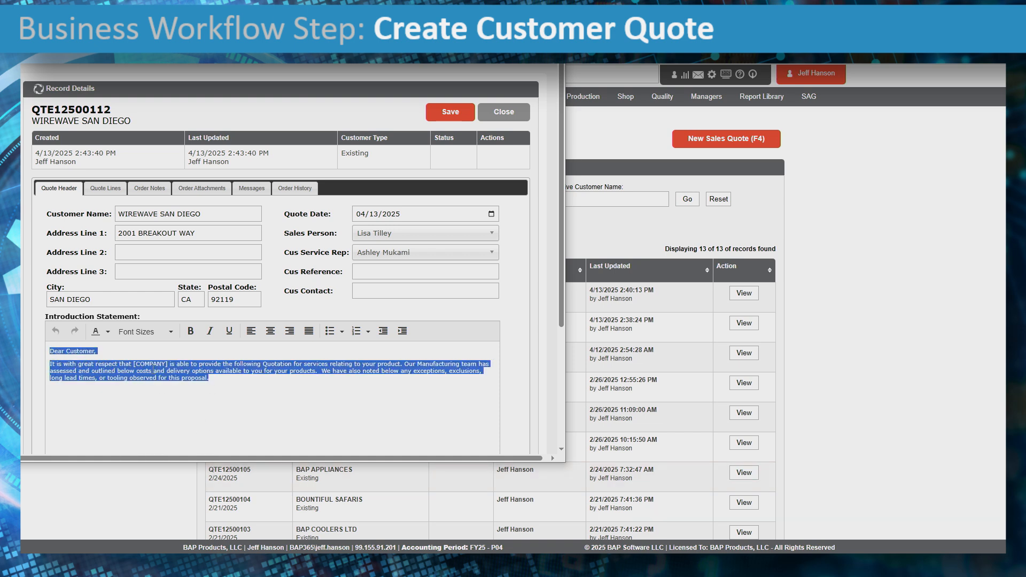
click(117, 354)
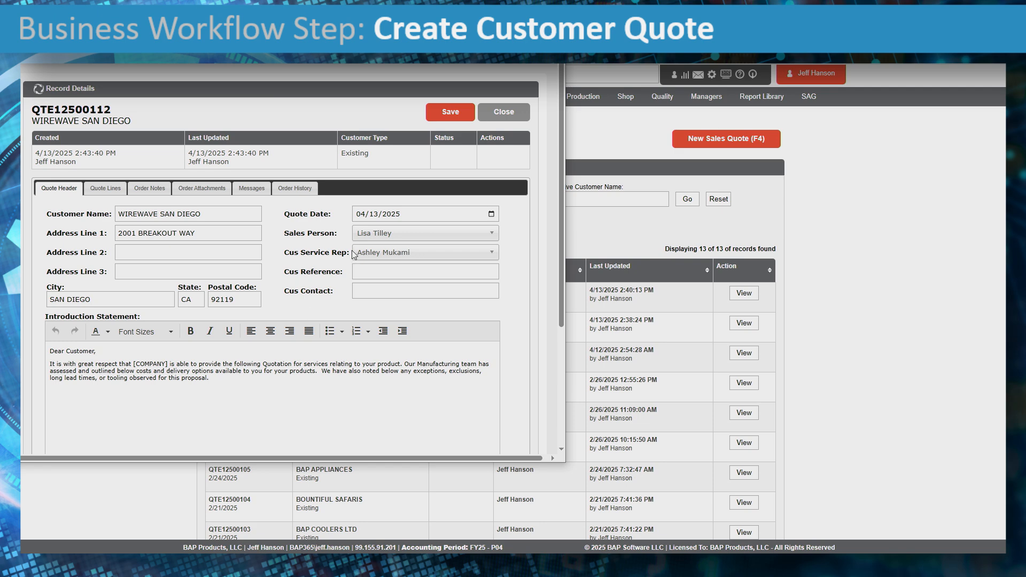
click(451, 117)
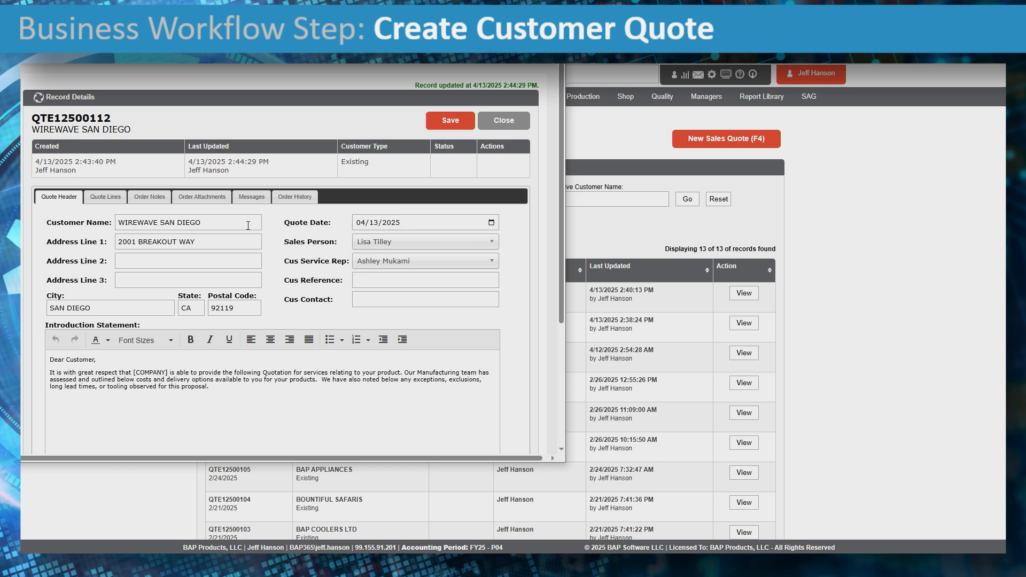
- Switch to the quote's empty line items list
click(105, 199)
click(58, 197)
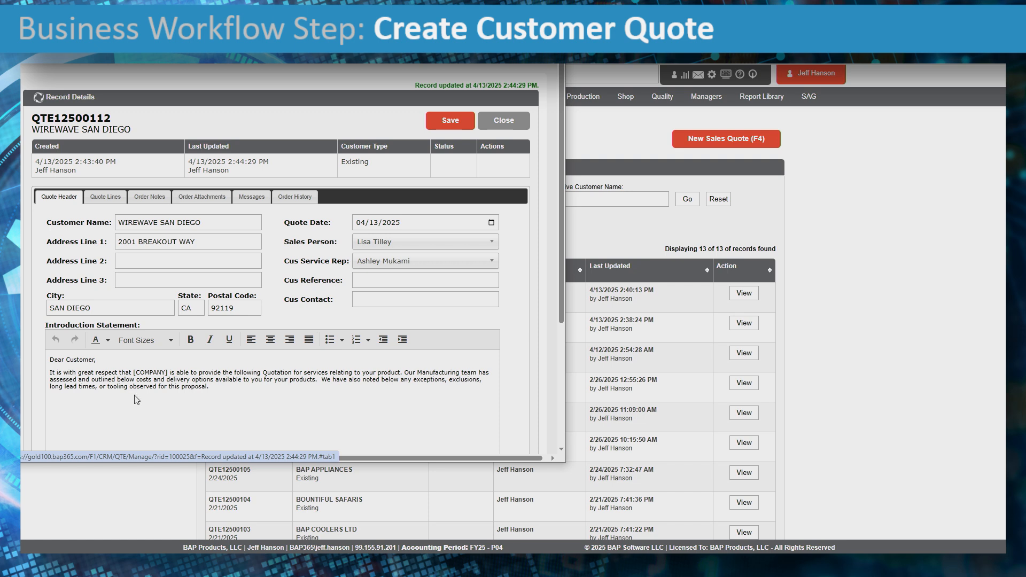
click(106, 197)
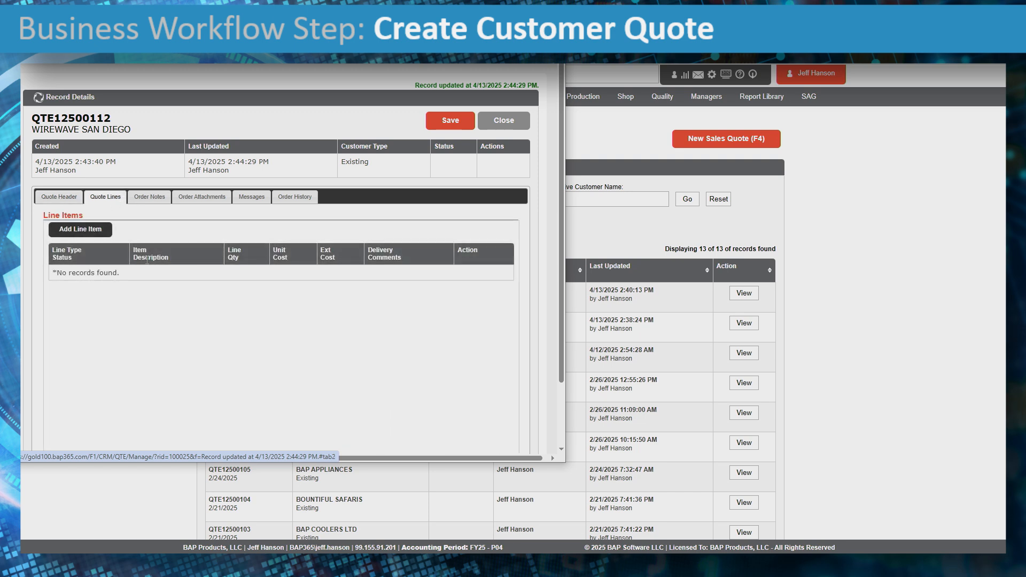
- Add a new quote line with item number WWSS-BB-2025-V01
click(84, 234)
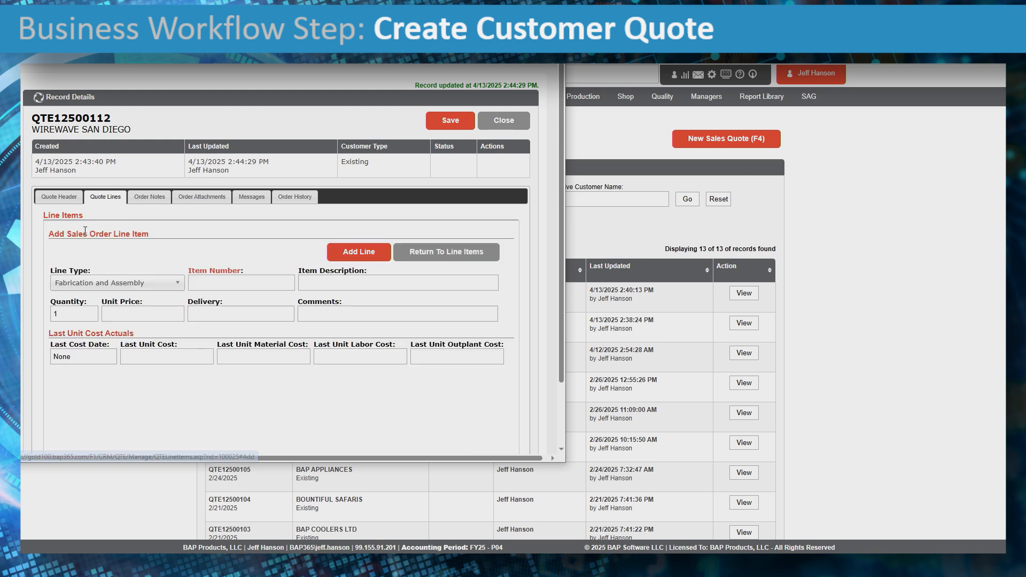
click(144, 286)
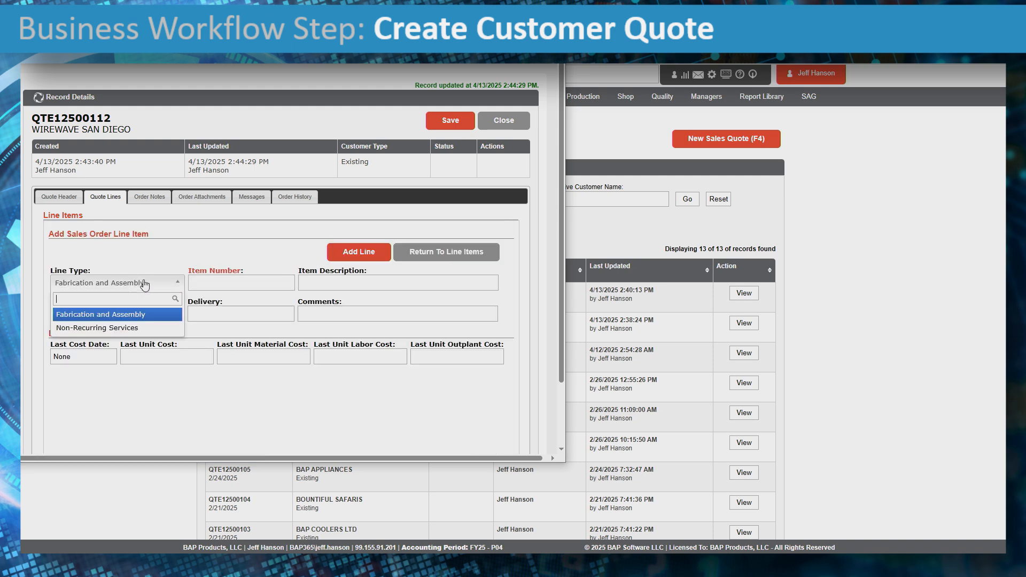
click(145, 284)
click(144, 284)
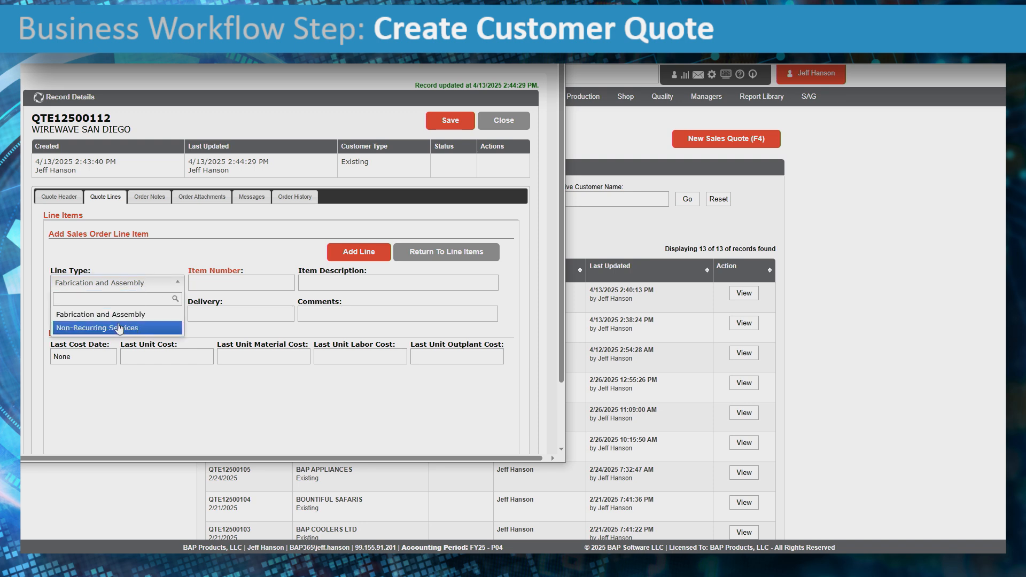
click(209, 281)
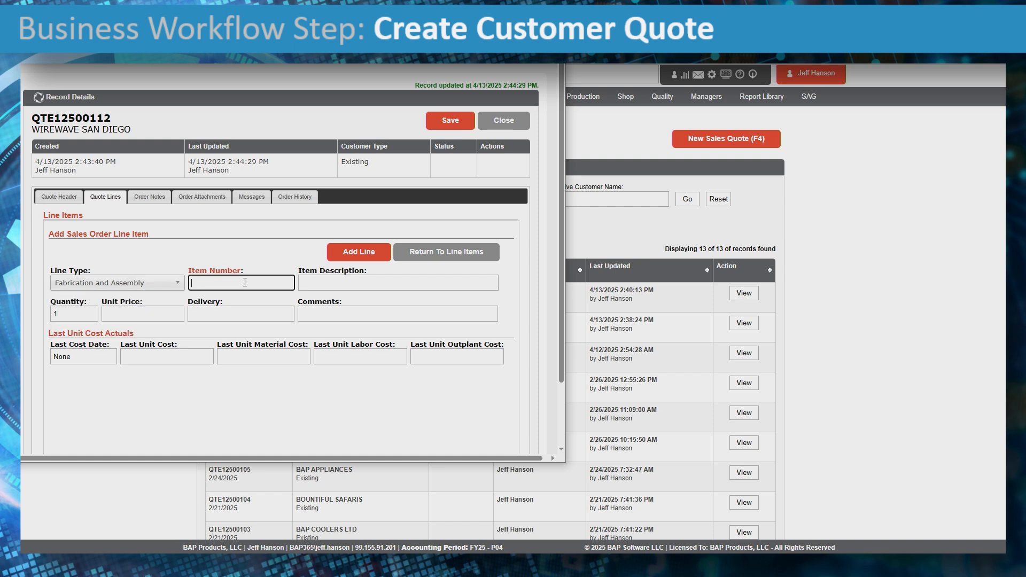
text(WWSS-BB-2025-V01)
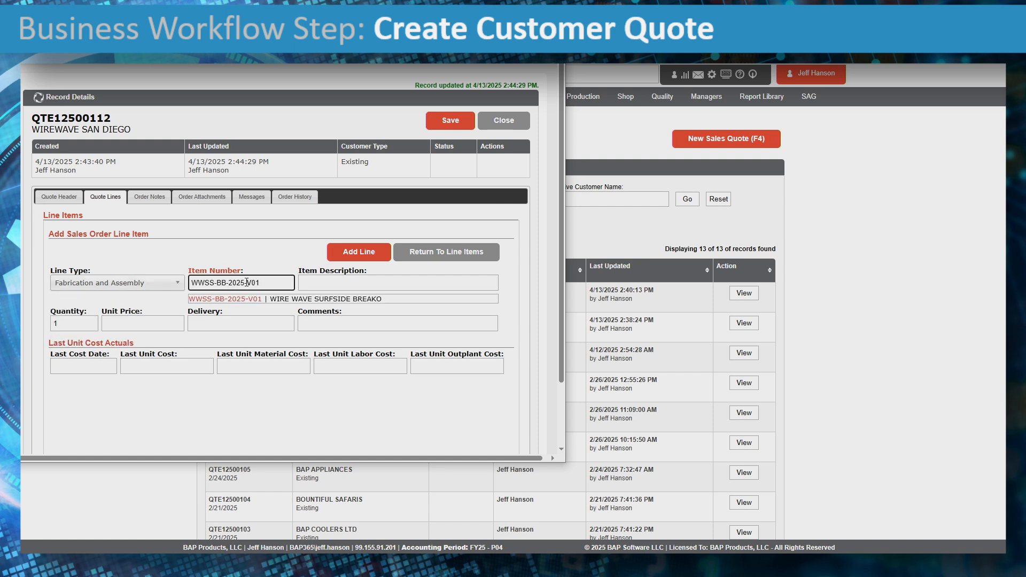
click(249, 299)
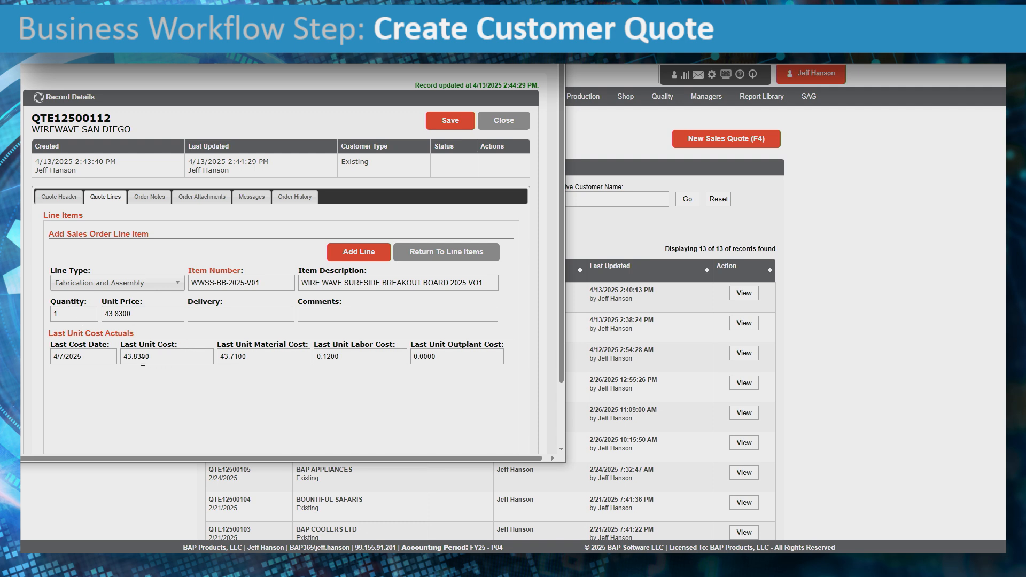
- Review the line's last cost date and last unit, material and labor cost actuals
click(96, 358)
click(135, 363)
click(249, 359)
click(258, 361)
drag(258, 357, 211, 355)
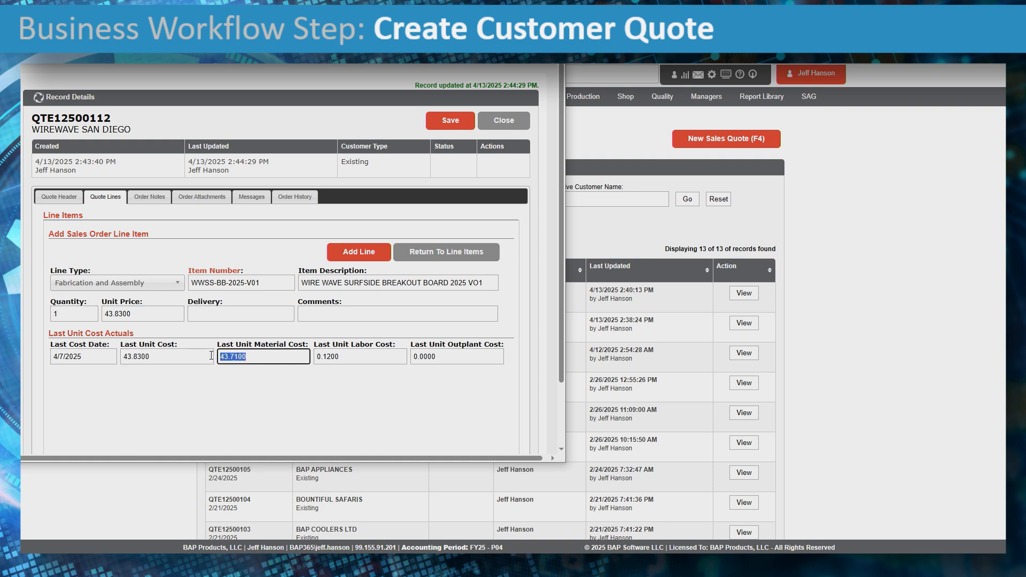
click(347, 355)
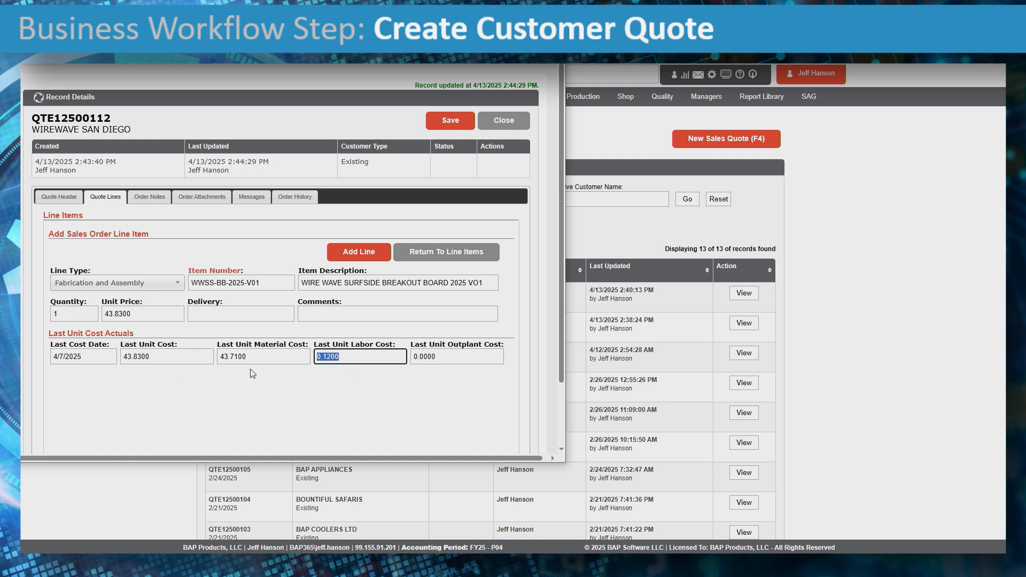
click(143, 316)
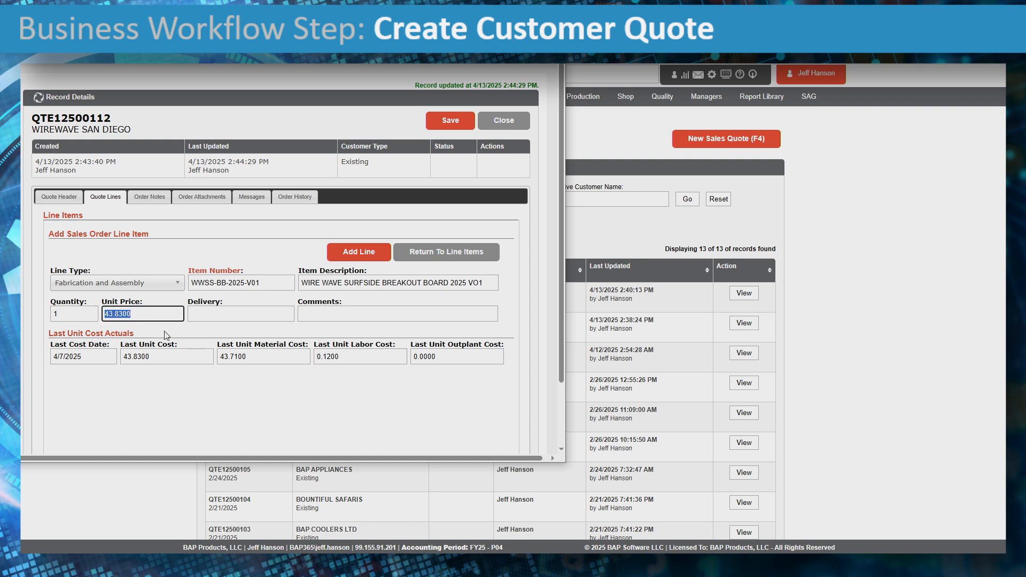
- Add the line with quantity 500, unit price 143.83, delivery 5/1/2025 and a build-per-customer-PO comment
text(143.83)
key(shift+Tab)
text(500)
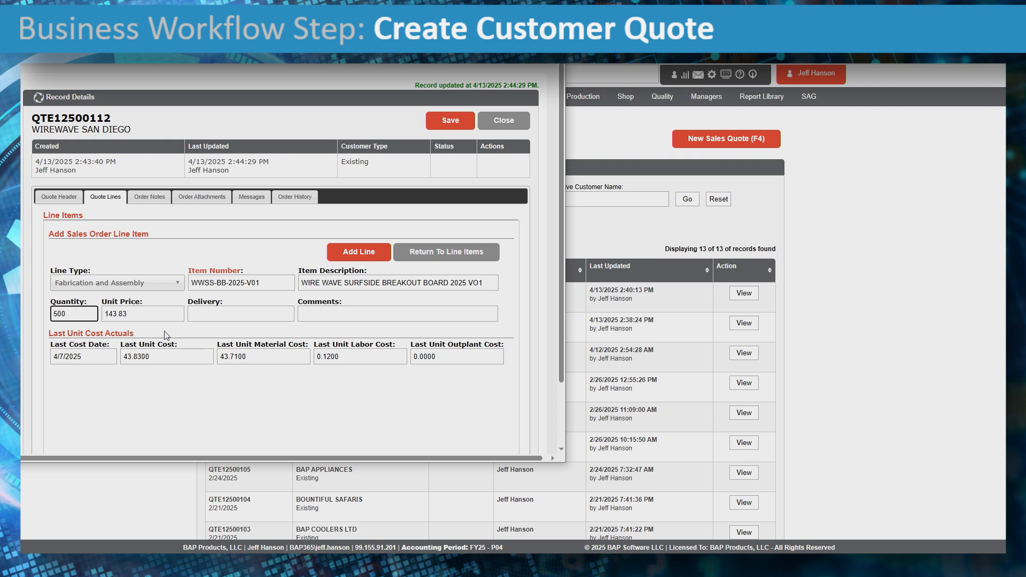
key(Tab)
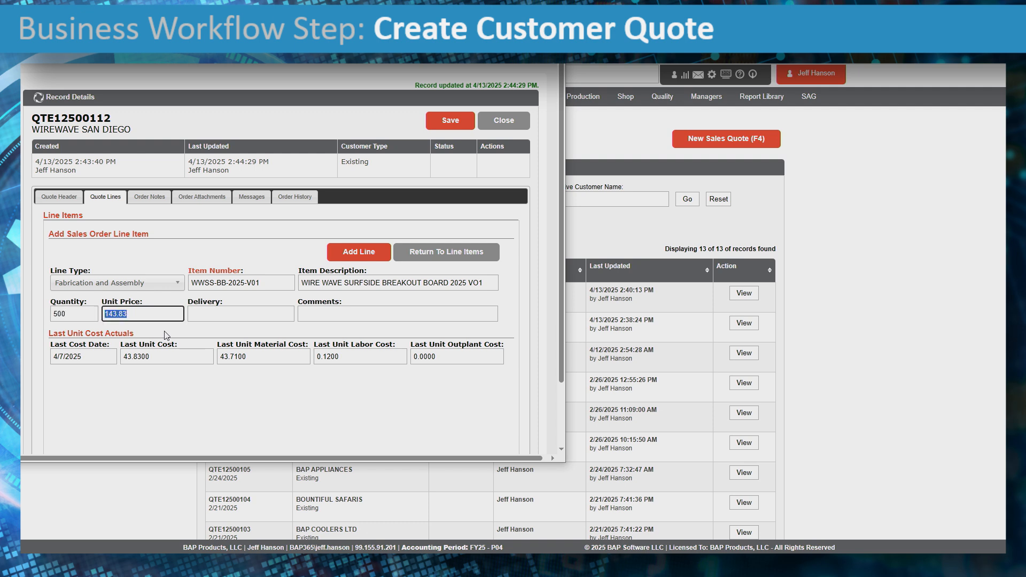
key(Tab)
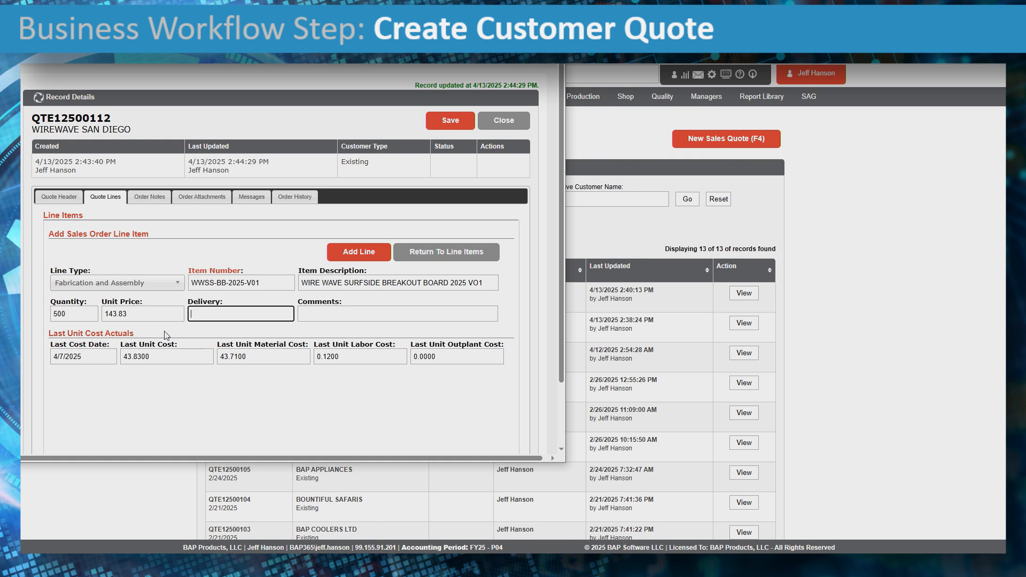
text(5/1/2025)
key(Tab)
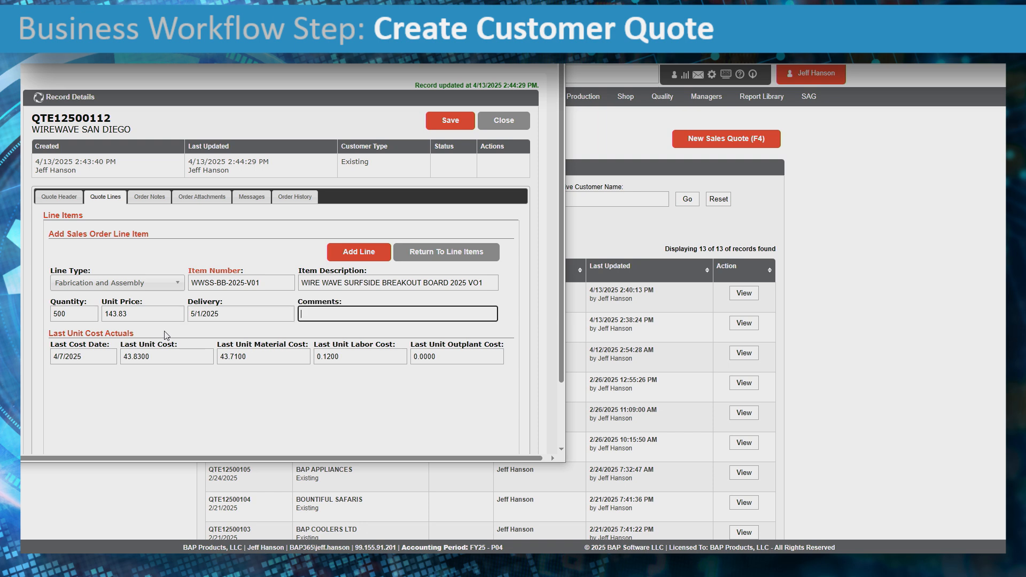
text(BUILD PER PRINT AS DETAILED oON THE CUSTO)
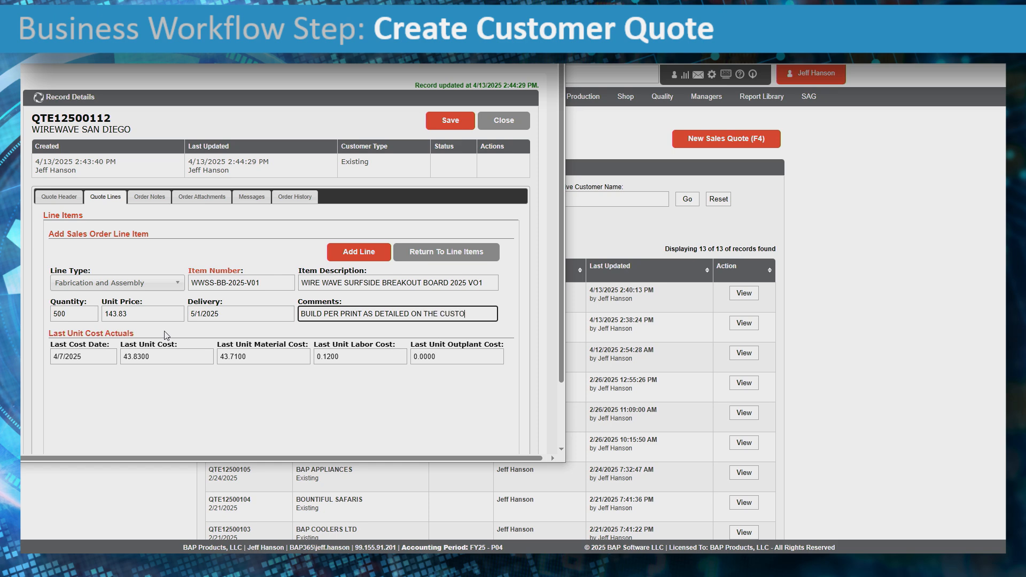
text(MER PURCHASE ORDER)
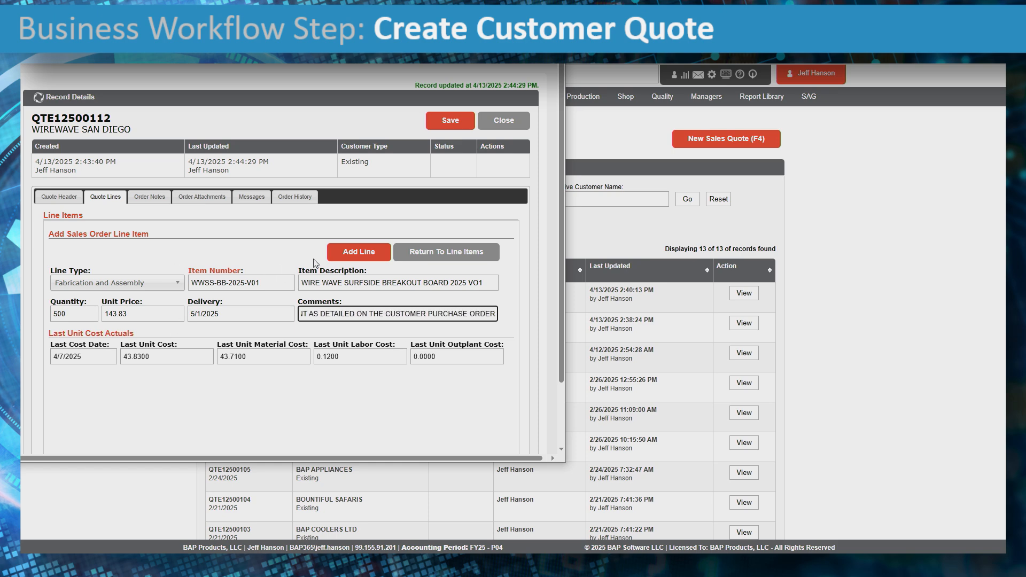
click(351, 252)
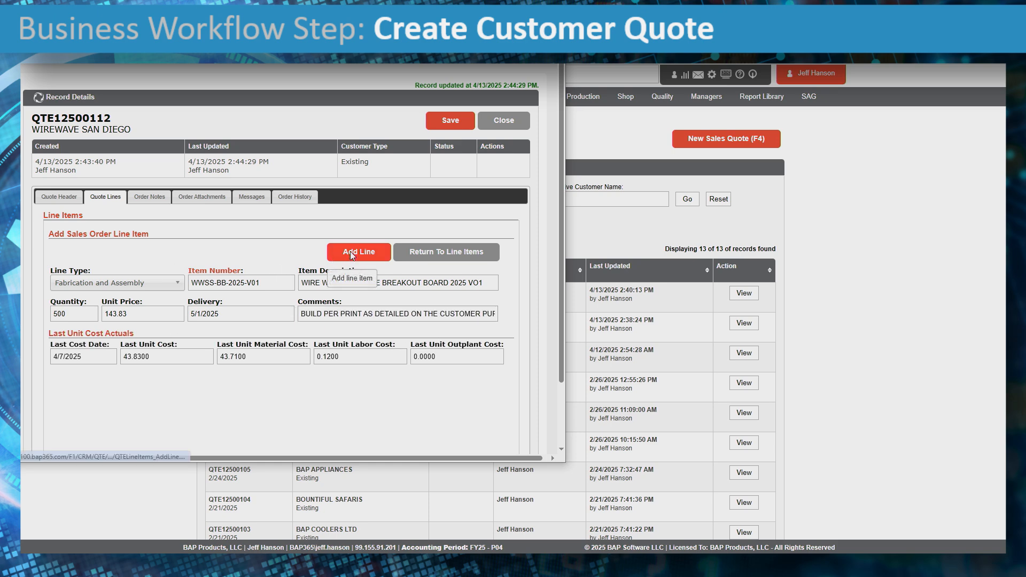
- Save the quote and open its QTE12500112 Quotation PDF
click(451, 121)
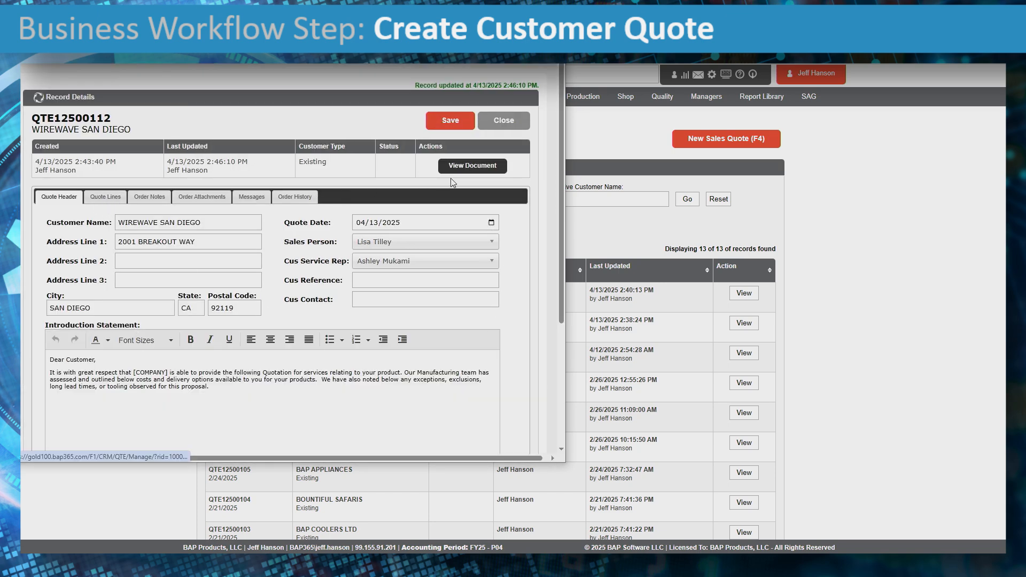
click(462, 166)
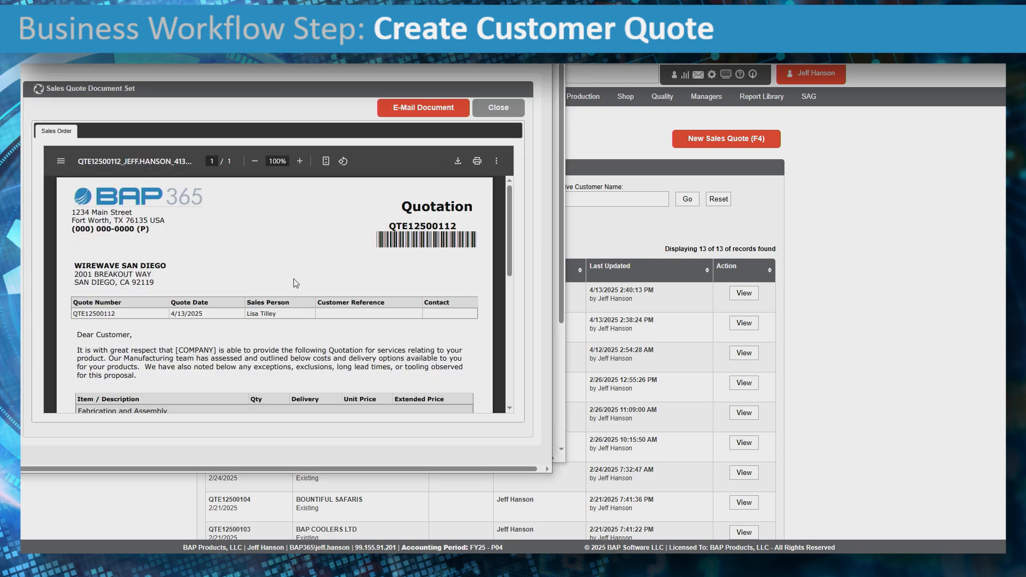
scroll(281, 271, down, 1)
scroll(281, 271, down, 1)
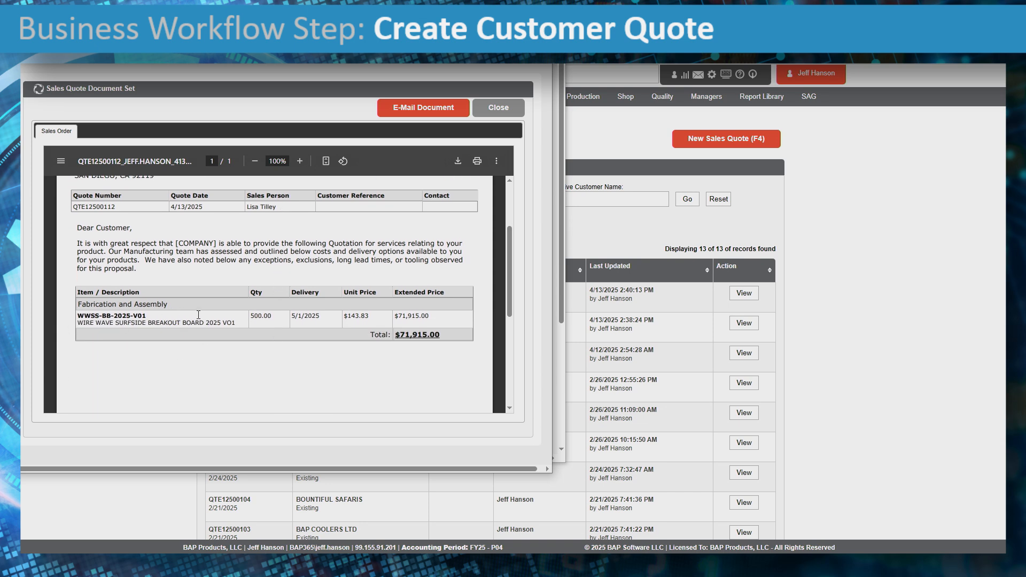
- Verify the quantity, unit price and extended price on the quotation PDF
drag(251, 320, 341, 311)
click(355, 319)
drag(367, 318, 343, 317)
drag(431, 316, 394, 317)
scroll(455, 345, up, 2)
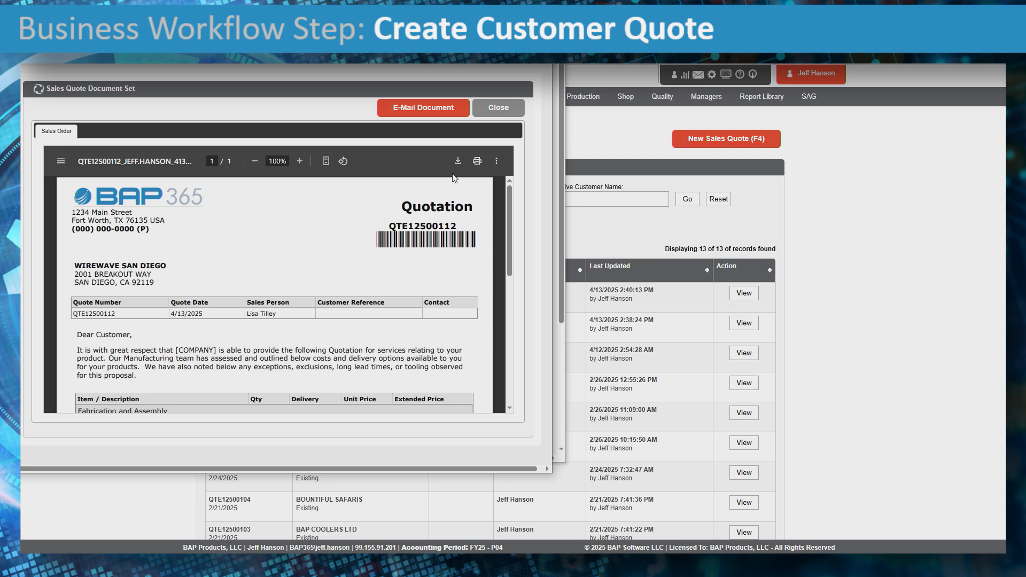
click(439, 111)
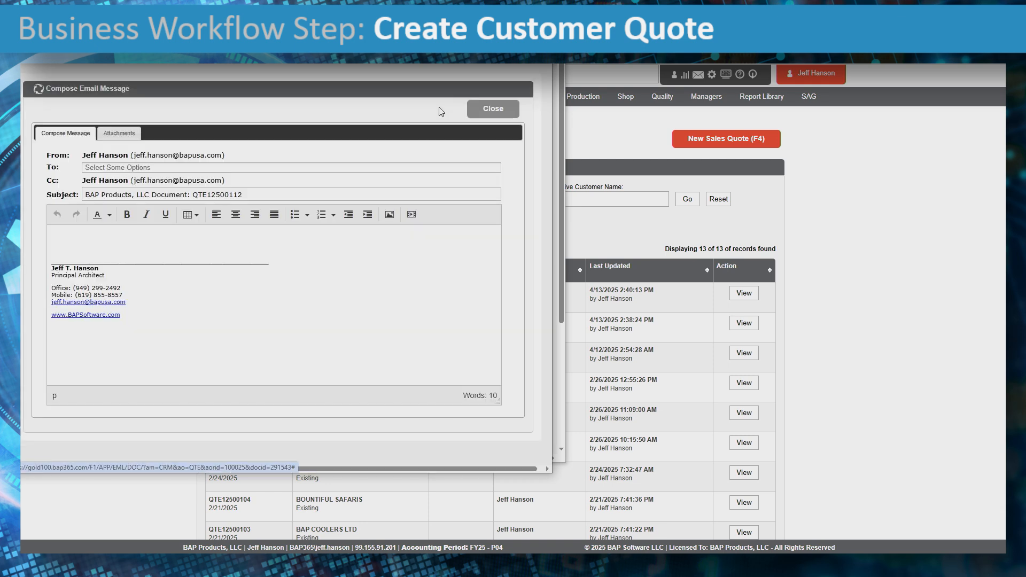
- Address the quote email to the WIREWAVE SAN DIEGO customer contact
click(154, 169)
text(wire)
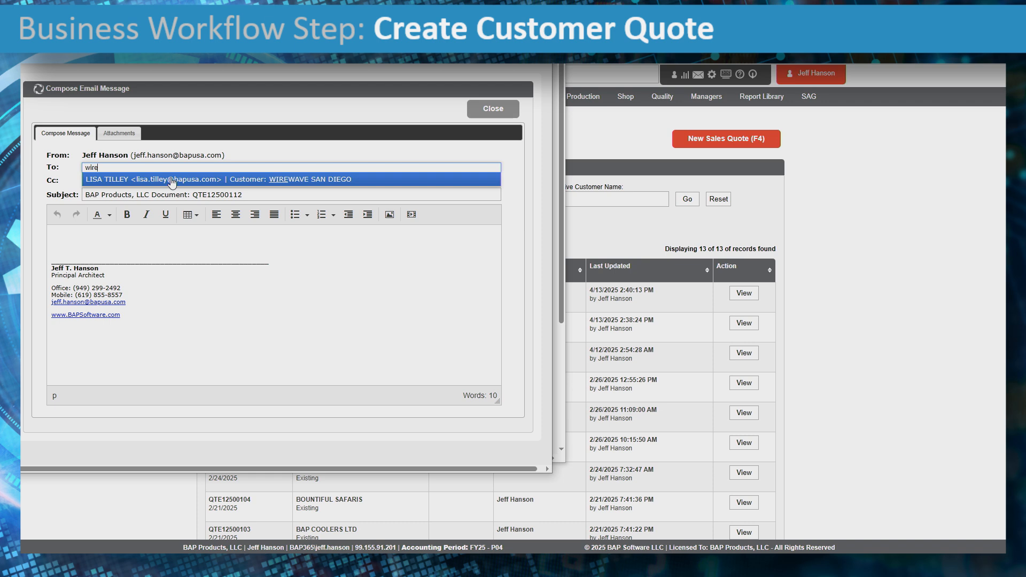
click(172, 182)
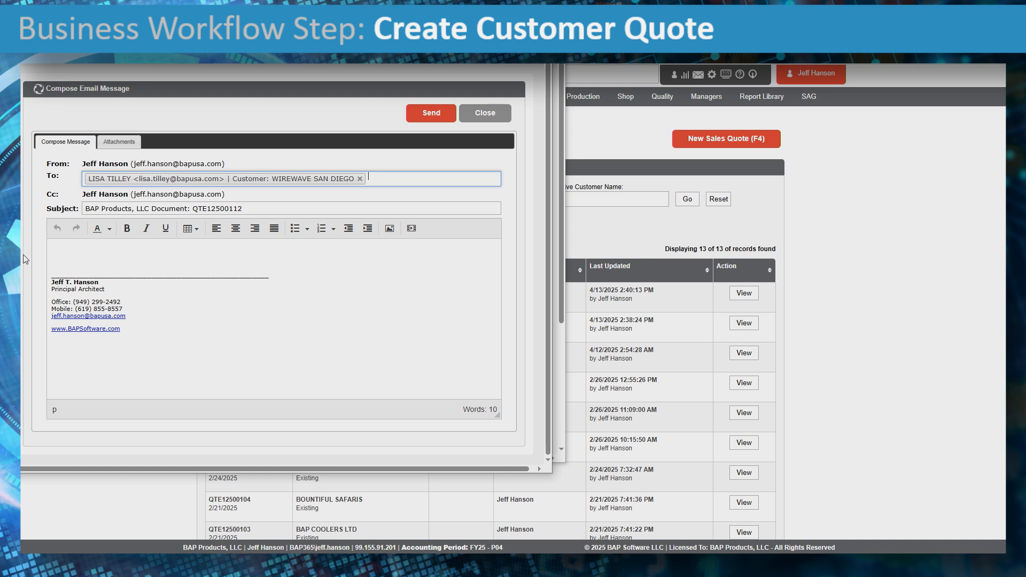
- Write 'Please review this quote and let us know if you have any questions.' in the body
click(87, 246)
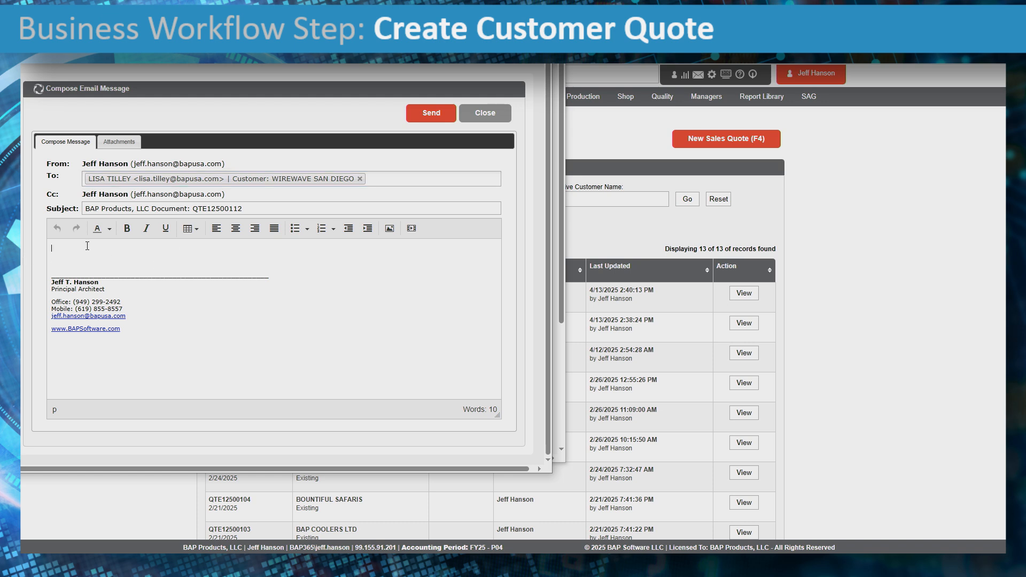
text(Please review this)
text( que)
text(te and )
text(let us know if you)
key(BackSpace)
key(BackSpace)
key(BackSpace)
text(you have any questions.)
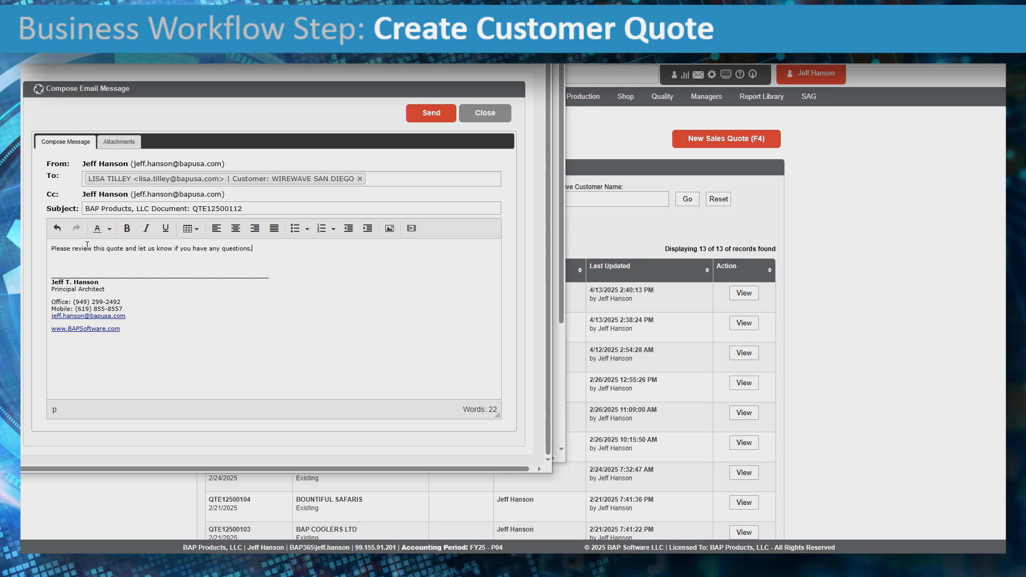
key(Return)
key(Return)
text(Thanks)
key(BackSpace)
key(BackSpace)
key(BackSpace)
key(BackSpace)
key(BackSpace)
key(BackSpace)
key(BackSpace)
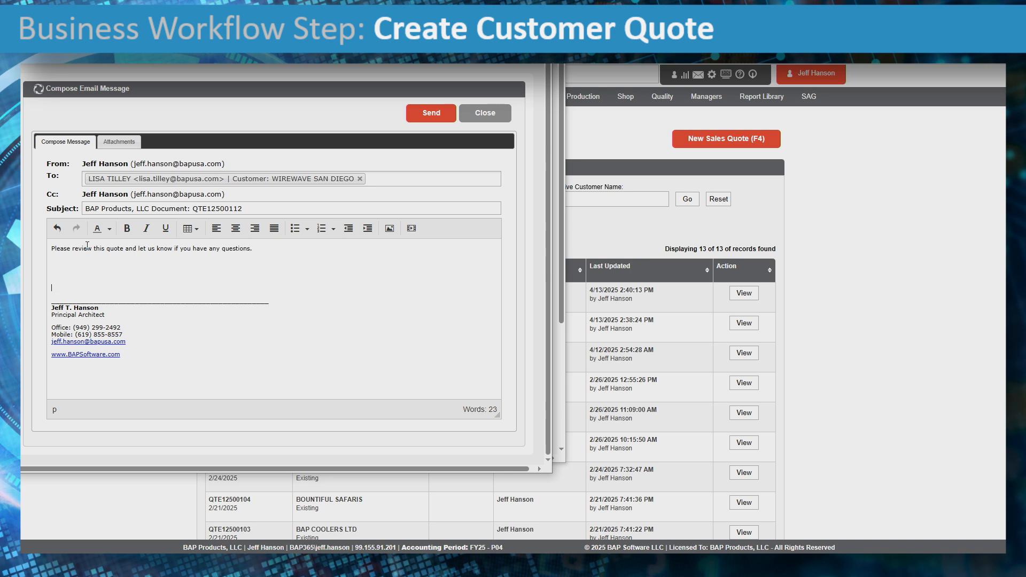
key(BackSpace)
key(BackSpace)
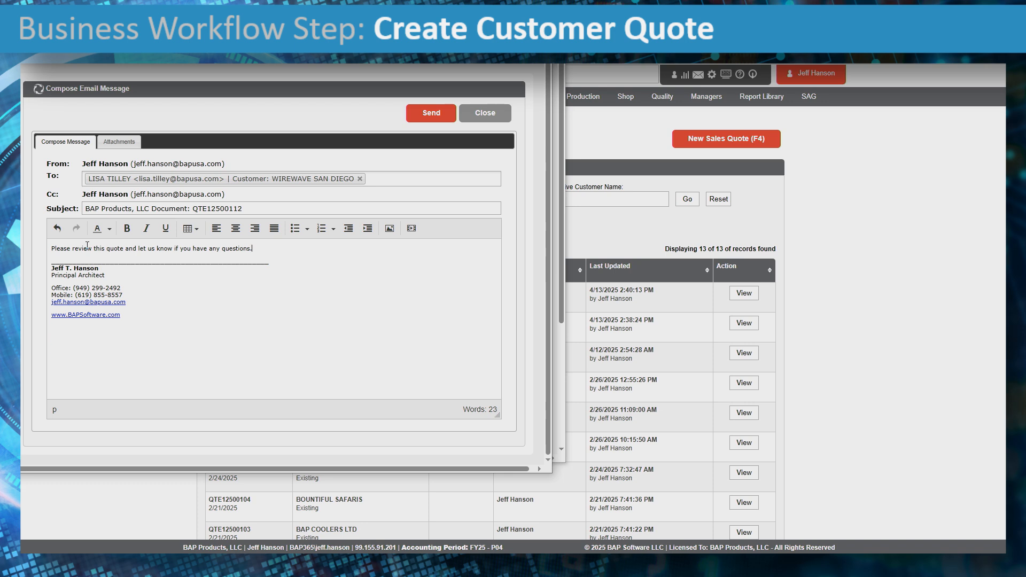
- Add a 'Thanks,' sign-off with the sender's initials and send the email
key(Return)
text(Thanks,)
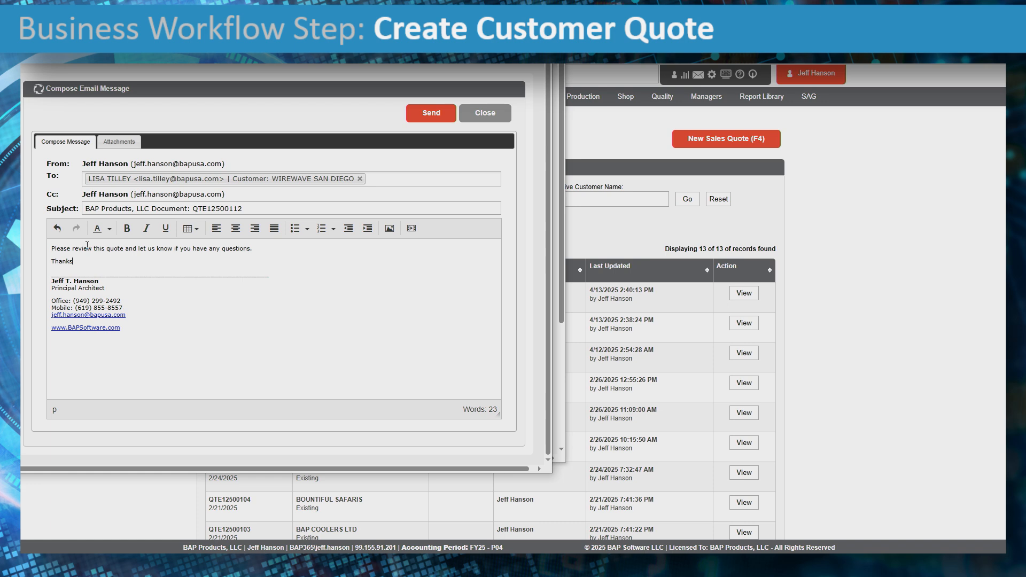
key(Return)
text(JTH)
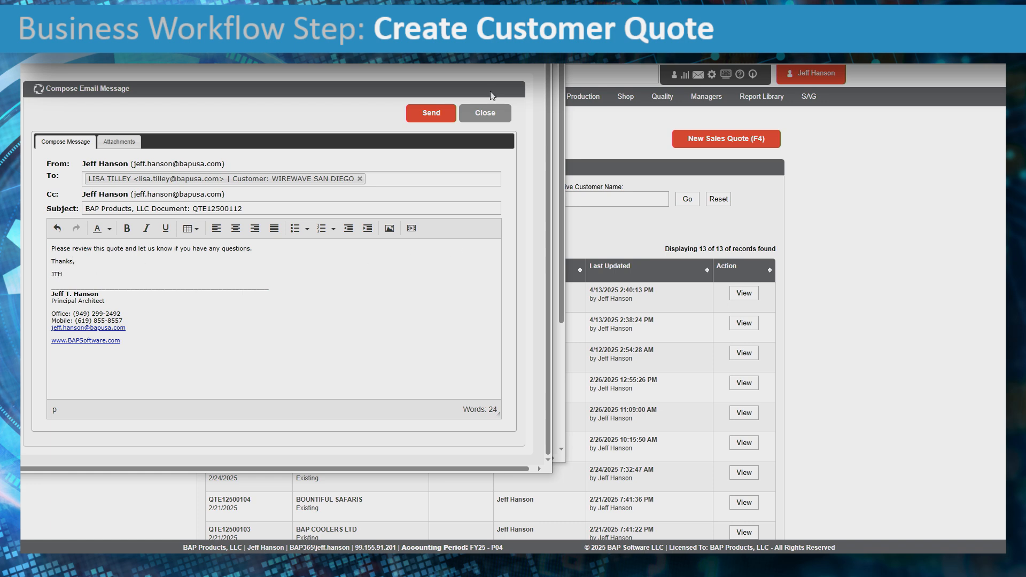
click(437, 115)
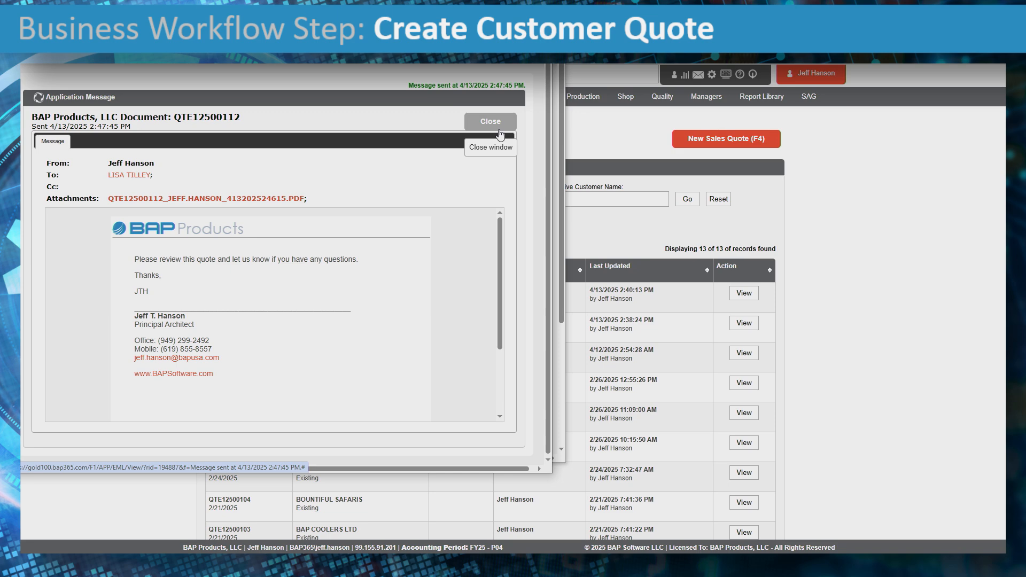
- Close the sent-message confirmation to return to the QTE12500112 quote record
click(499, 134)
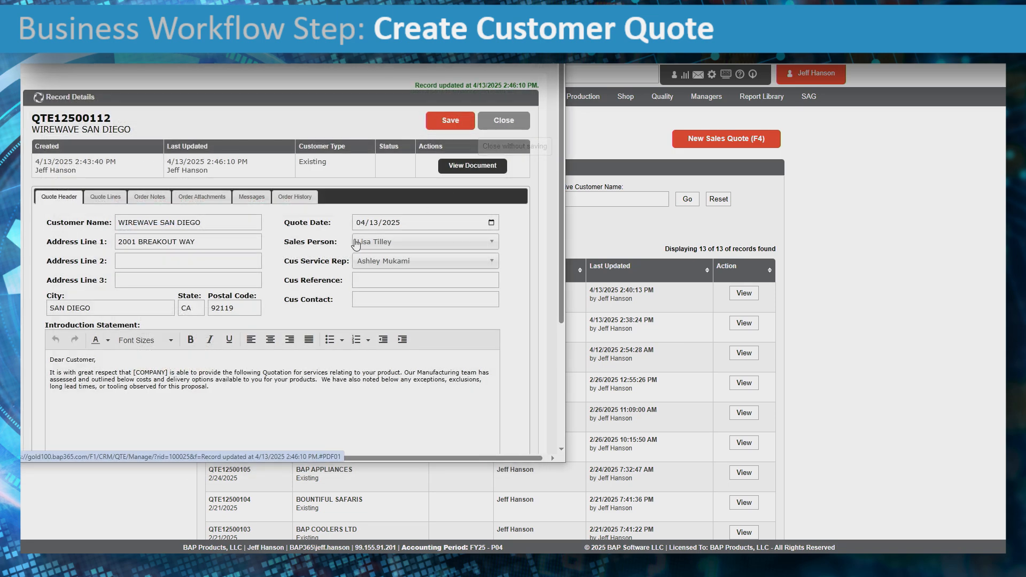
- Review the QTE12500112 line items and PDF, then return to the Order To Cash workflow diagram
click(114, 205)
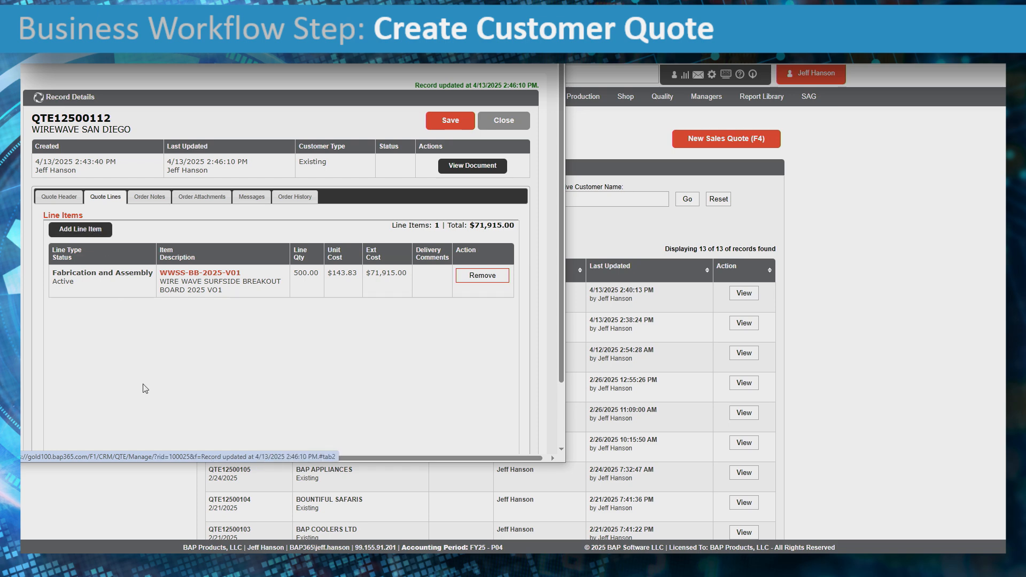
click(486, 166)
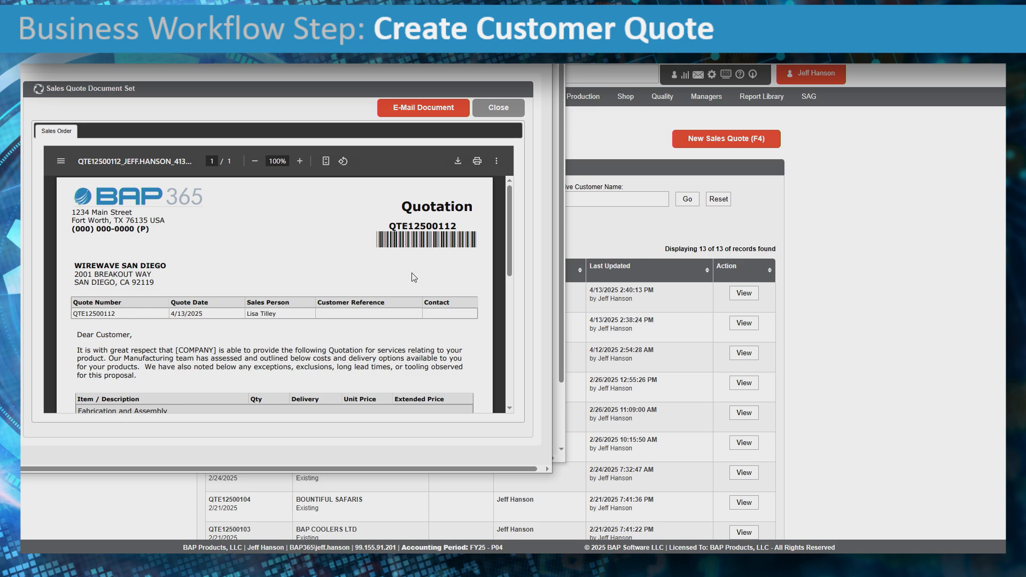
scroll(414, 277, down, 1)
scroll(414, 277, down, 1)
scroll(415, 277, up, 2)
click(437, 109)
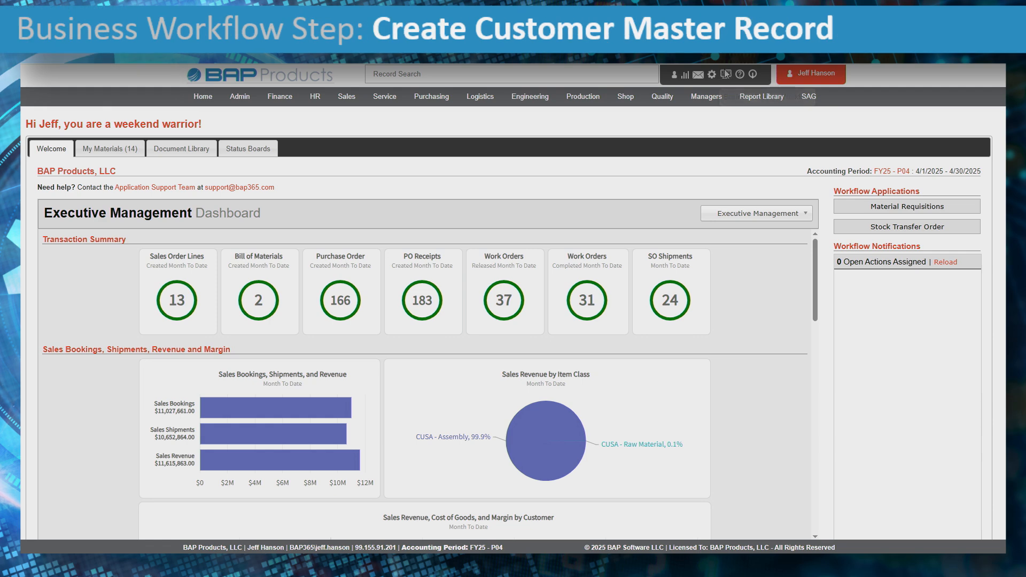
click(725, 75)
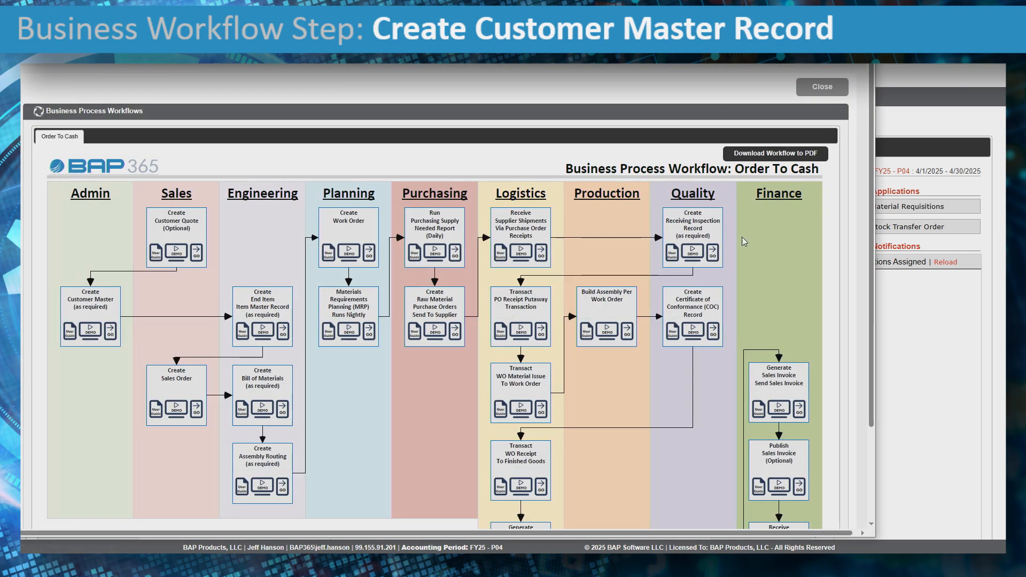
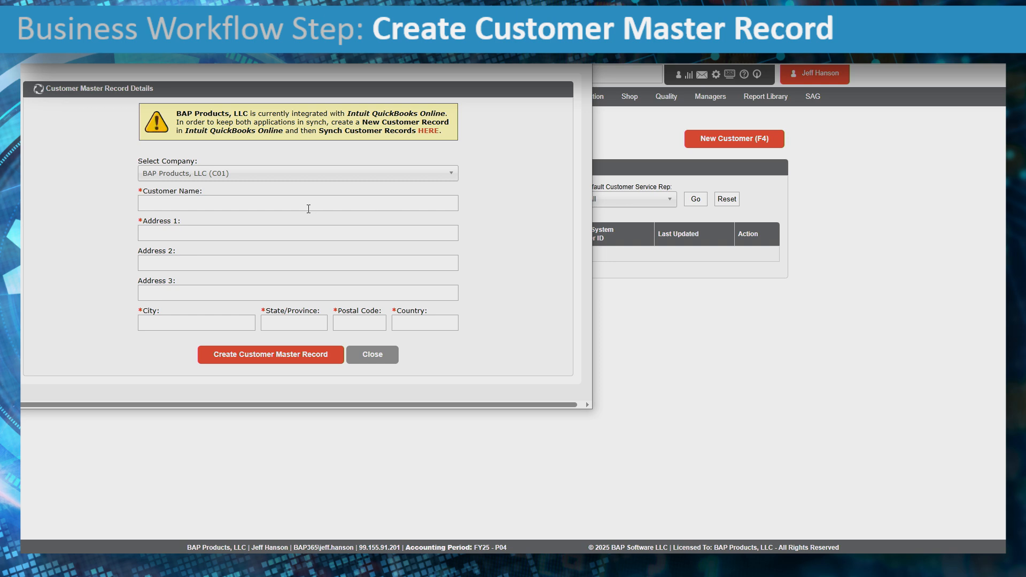
- Enter customer name HENRY LOGISTICS INC, address 1234 MAIN STREET and city SAN DIEGO
click(308, 209)
text(HENRY LOGISTICS INC)
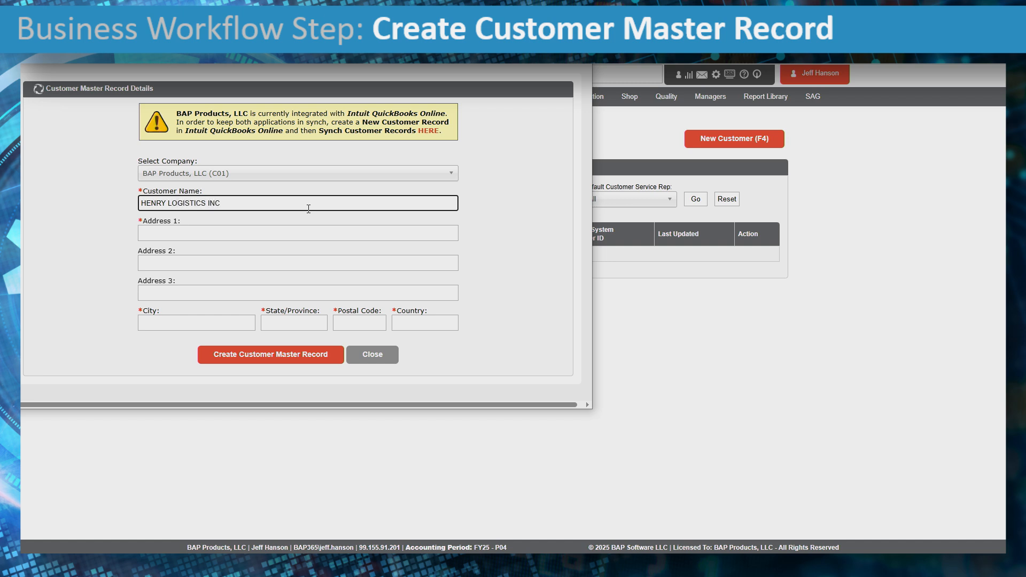
key(Tab)
text(12)
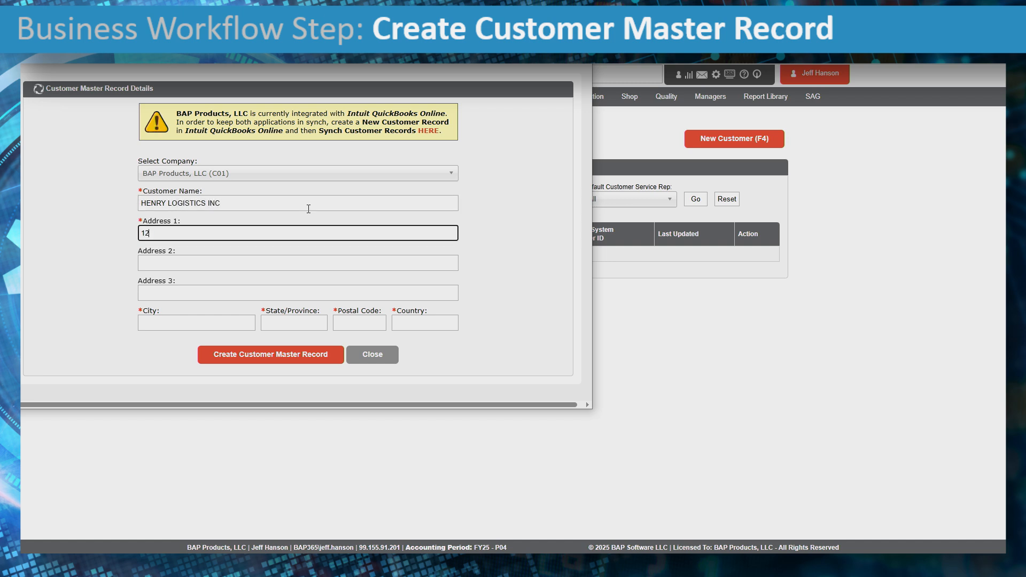
text(34 MAIN STREET)
key(Tab)
key(Tab)
- Fill in state CA, postal code 92131 and country USA
key(Tab)
text(SAN DIEGO)
key(shift+Tab)
text(C)
key(BackSpace)
key(Tab)
key(Tab)
text(CA)
key(Tab)
text(92131)
key(Tab)
text(USA)
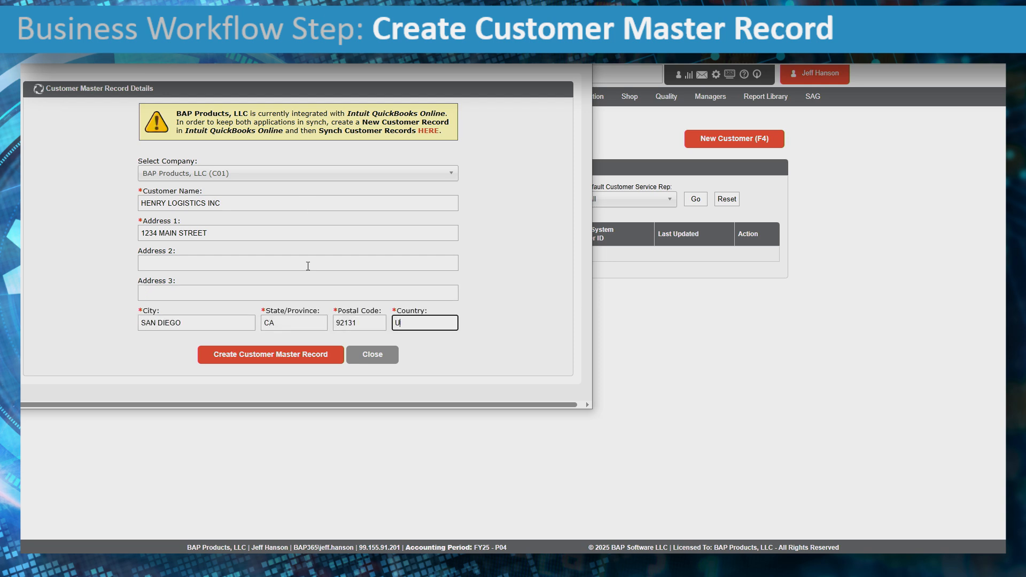
- Add SUITE 250 as the second address line and create the customer master record
click(185, 259)
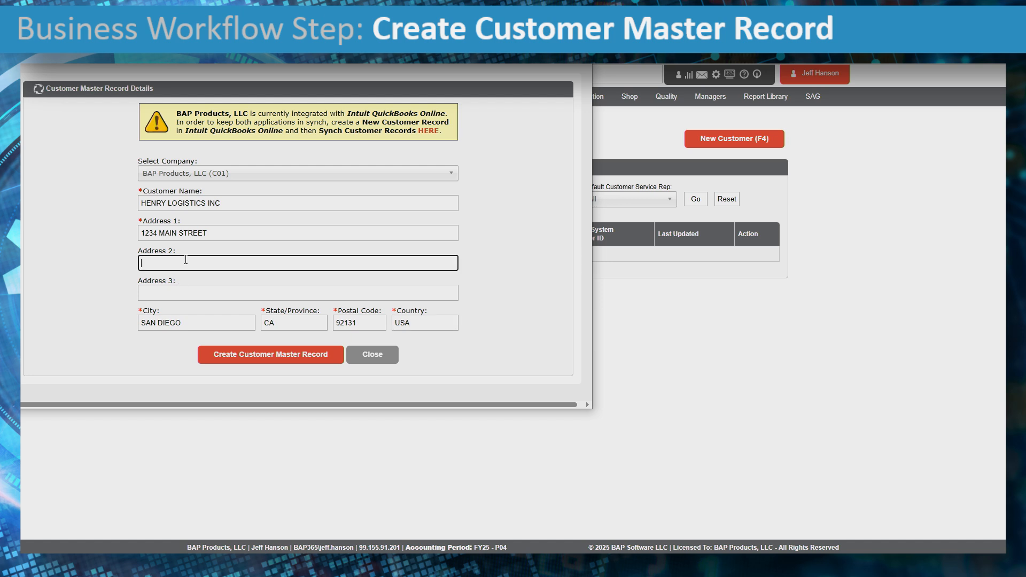
text(SUITE 250)
click(187, 291)
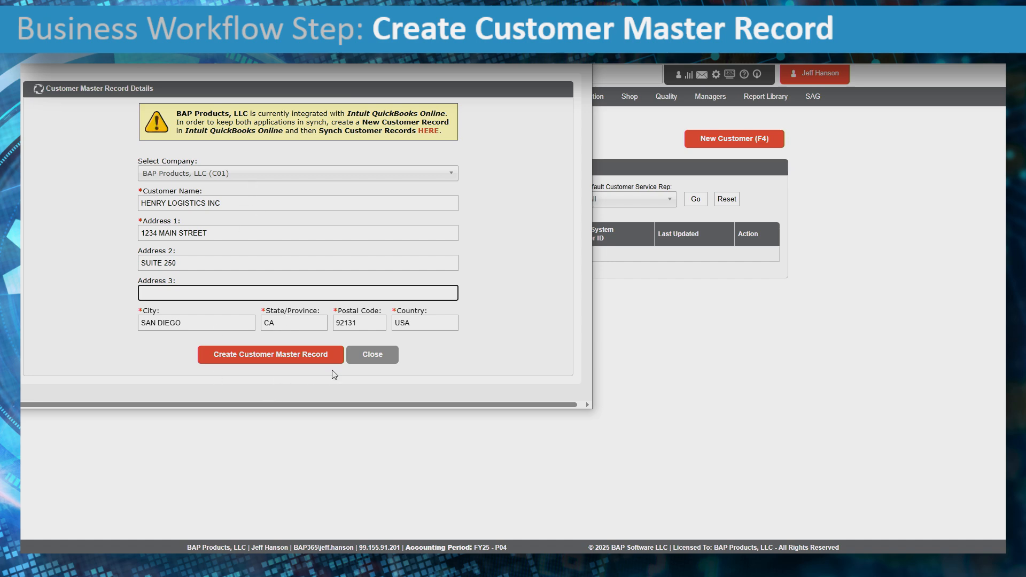
click(327, 357)
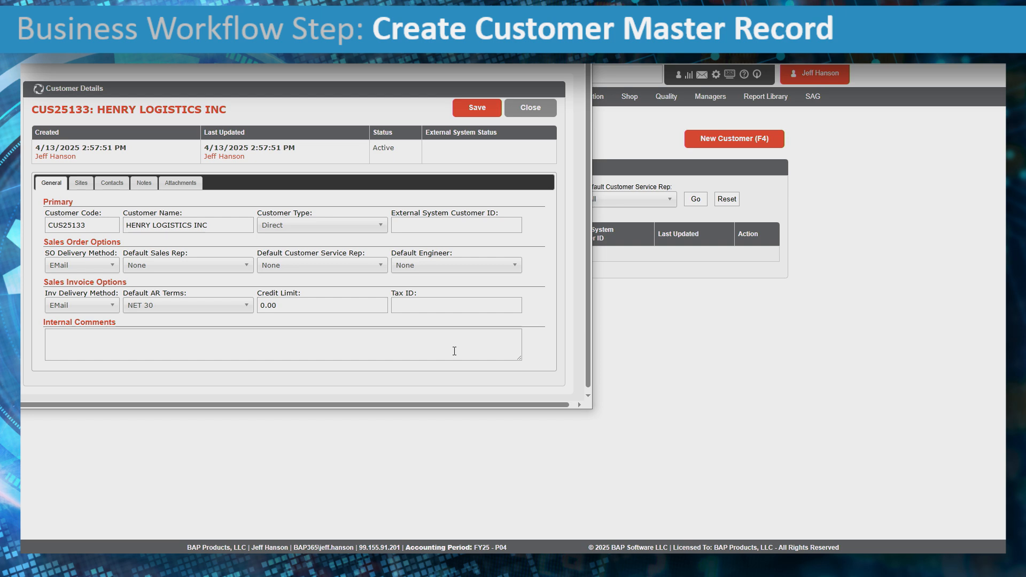
- Check the Main site address and the empty contact list, then begin adding a contact
click(82, 183)
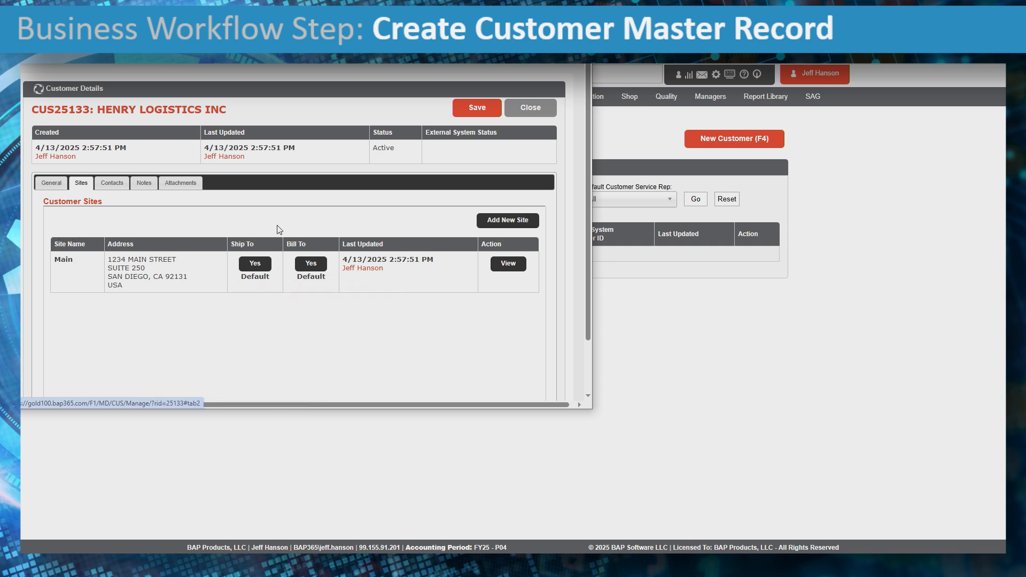
click(111, 184)
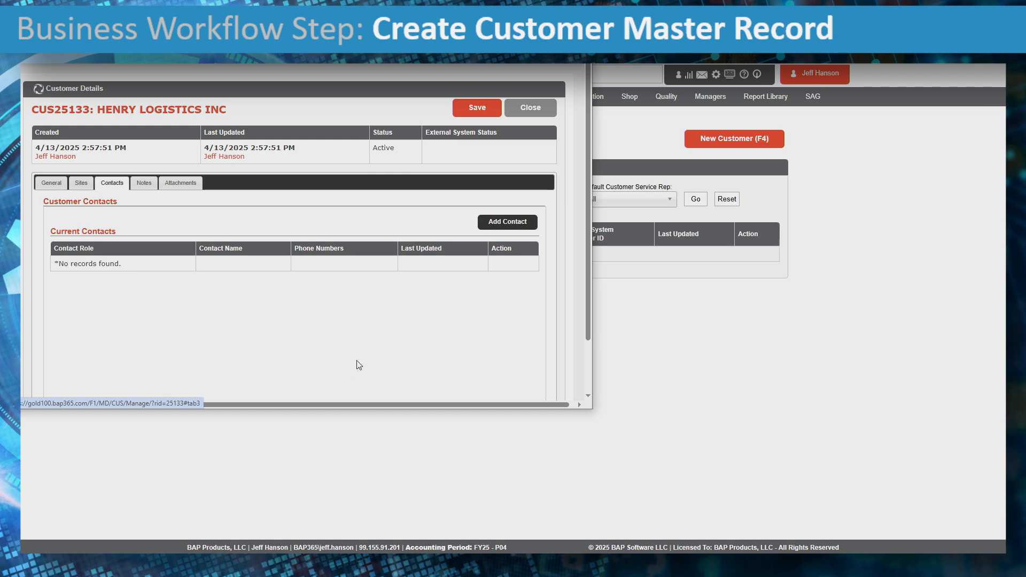
click(507, 221)
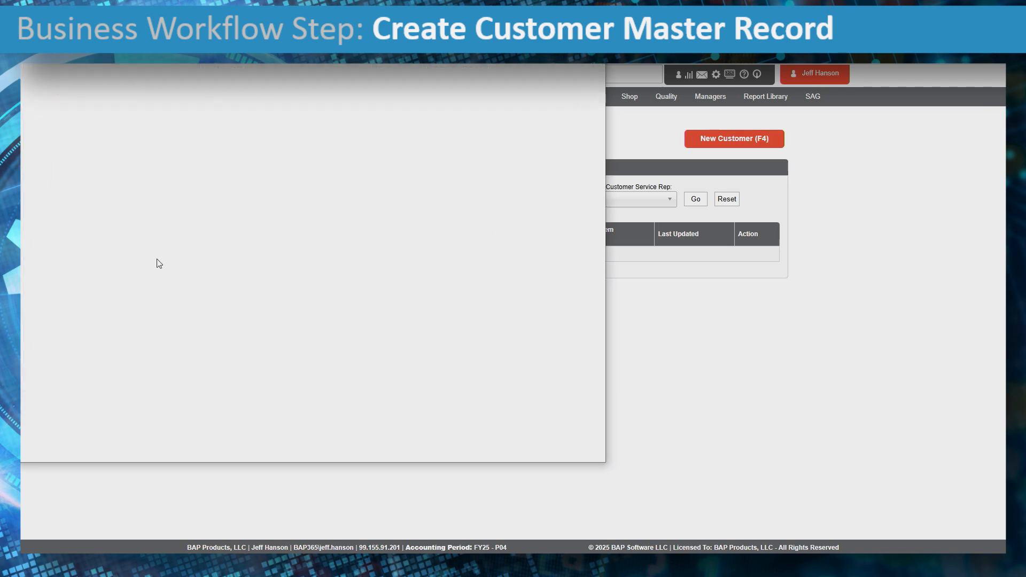
- Enter the contact's first name, last name and e-mail address
key(shift+Tab)
key(shift+Tab)
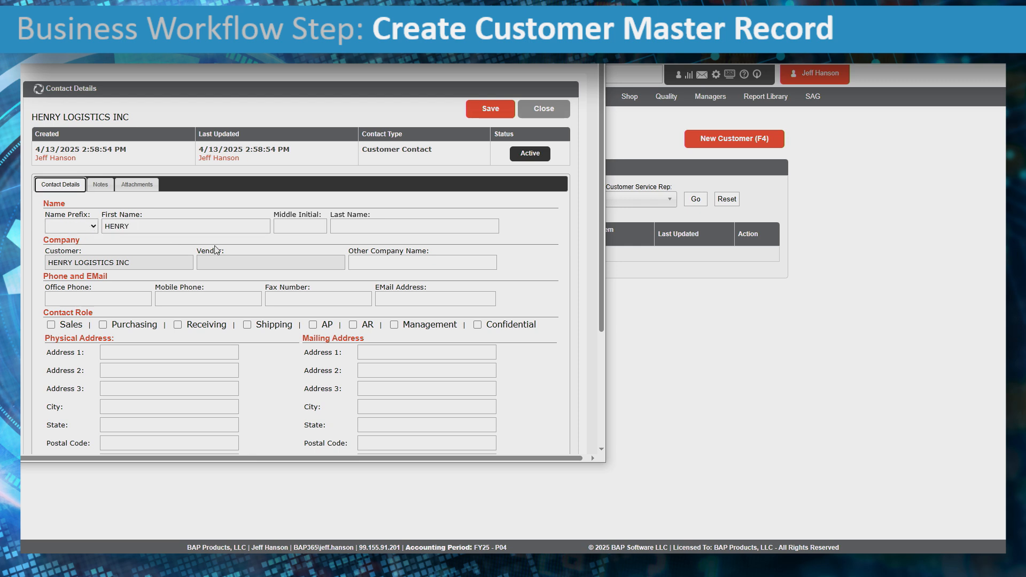
click(383, 226)
click(398, 300)
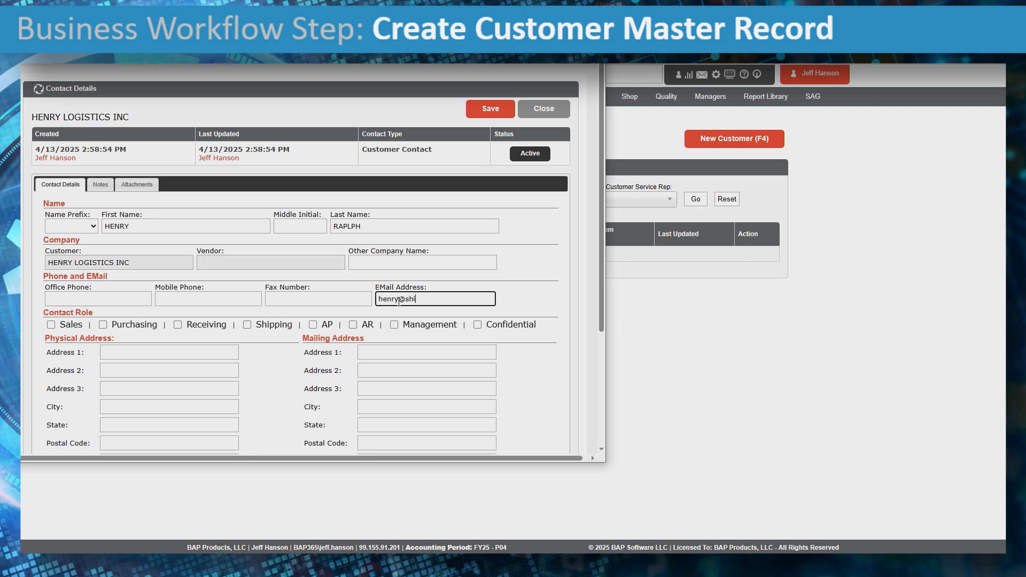
- Tag the contact as Purchasing and Management, save it and close the form
click(102, 324)
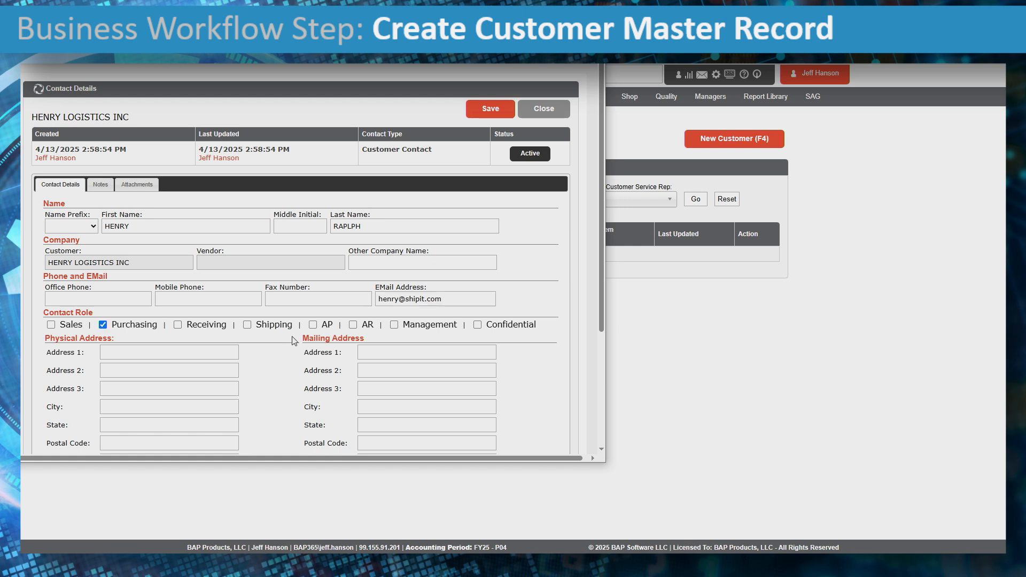
click(394, 324)
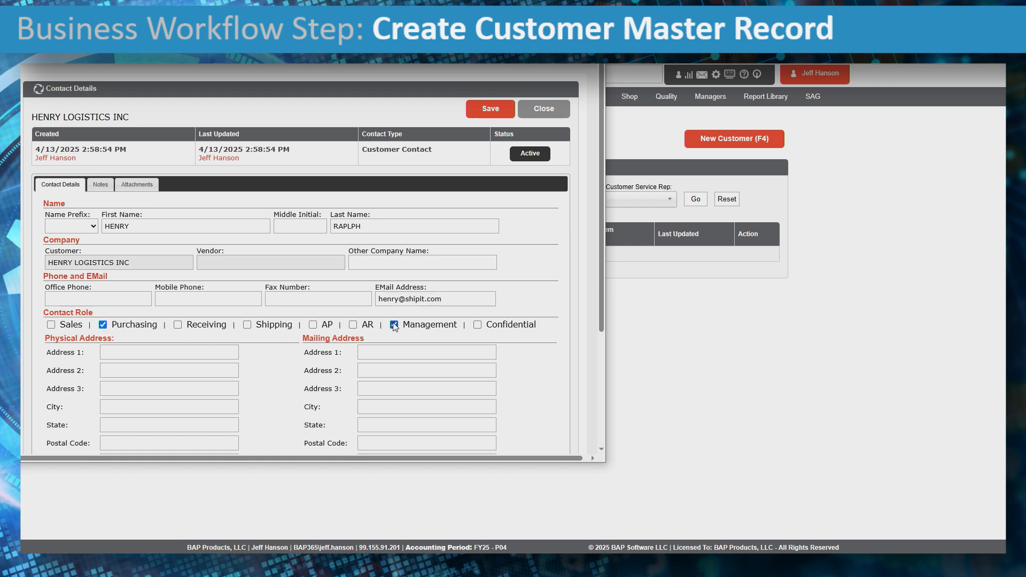
click(486, 110)
click(542, 125)
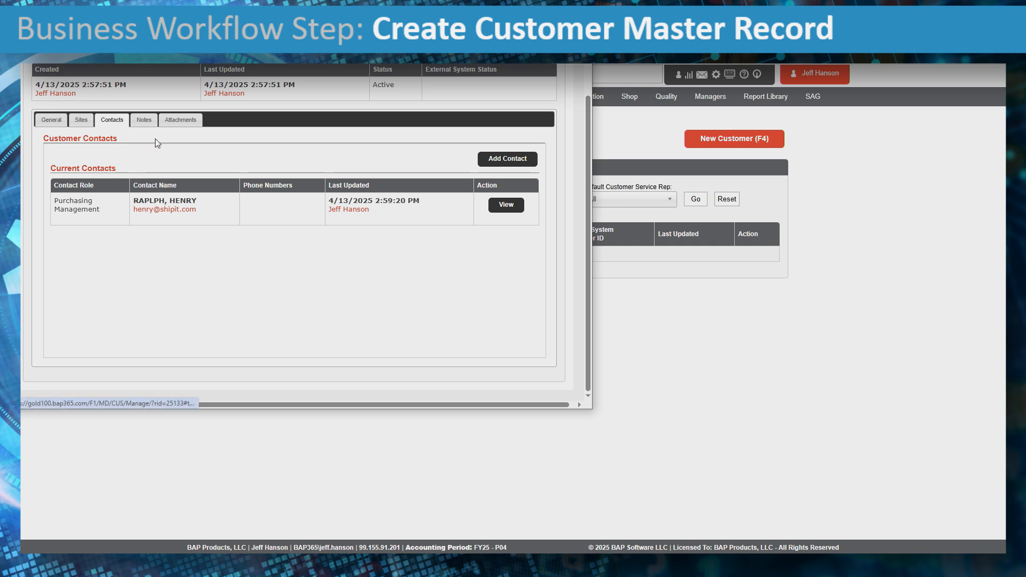
- Review the empty Notes tab, then the Attachments tab and its Attachment Type options
scroll(149, 128, up, 2)
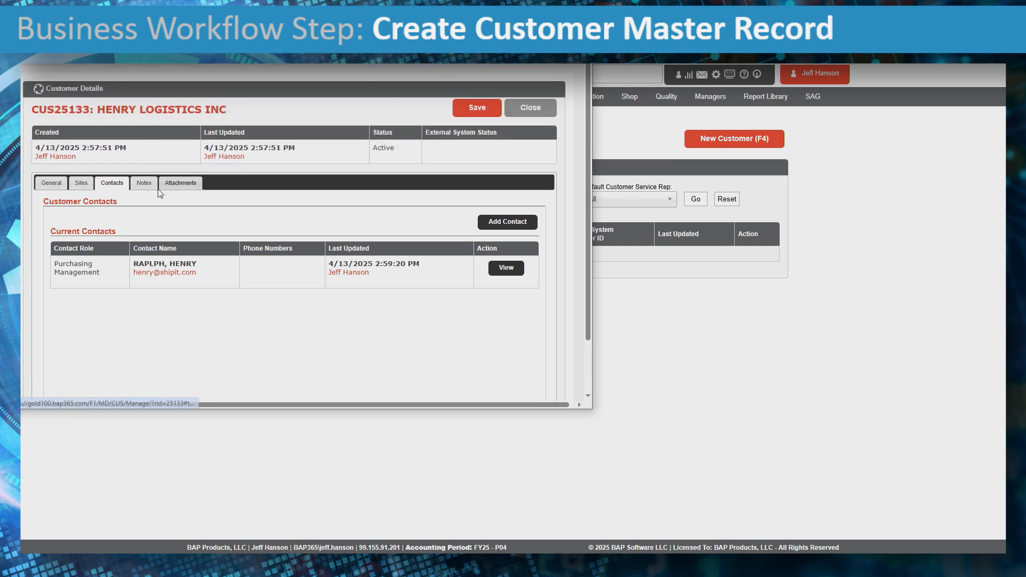
click(142, 184)
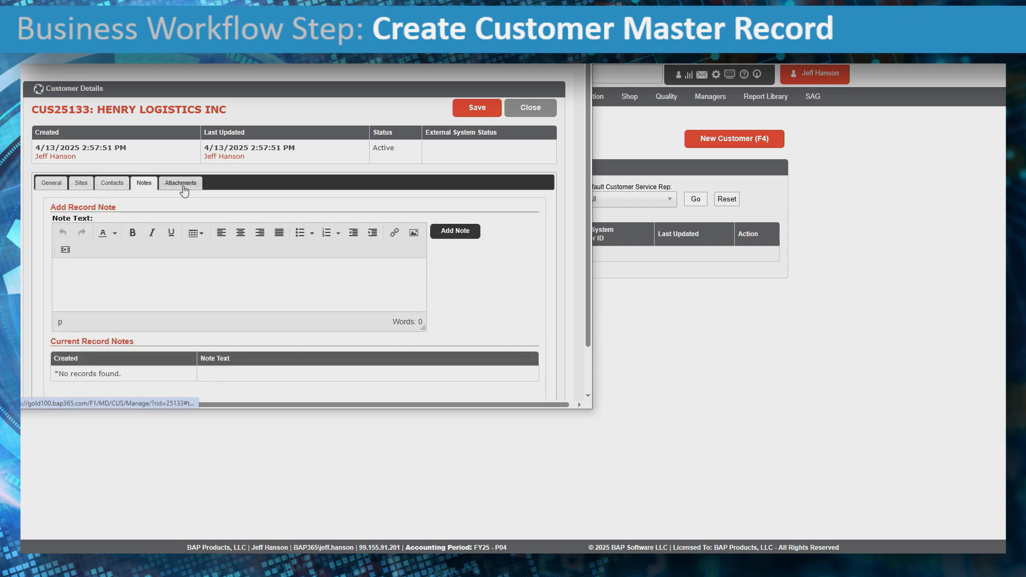
click(102, 270)
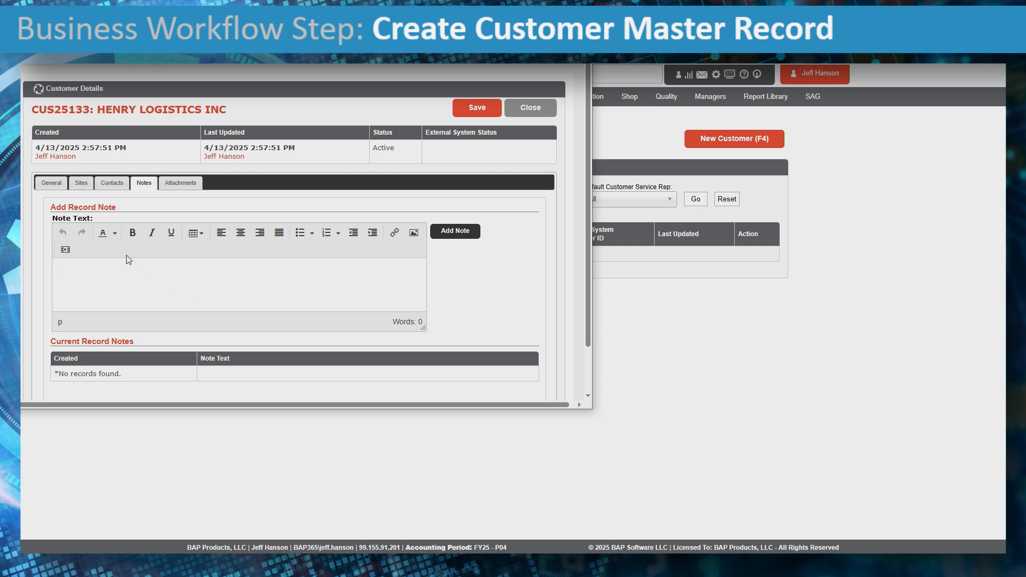
click(189, 184)
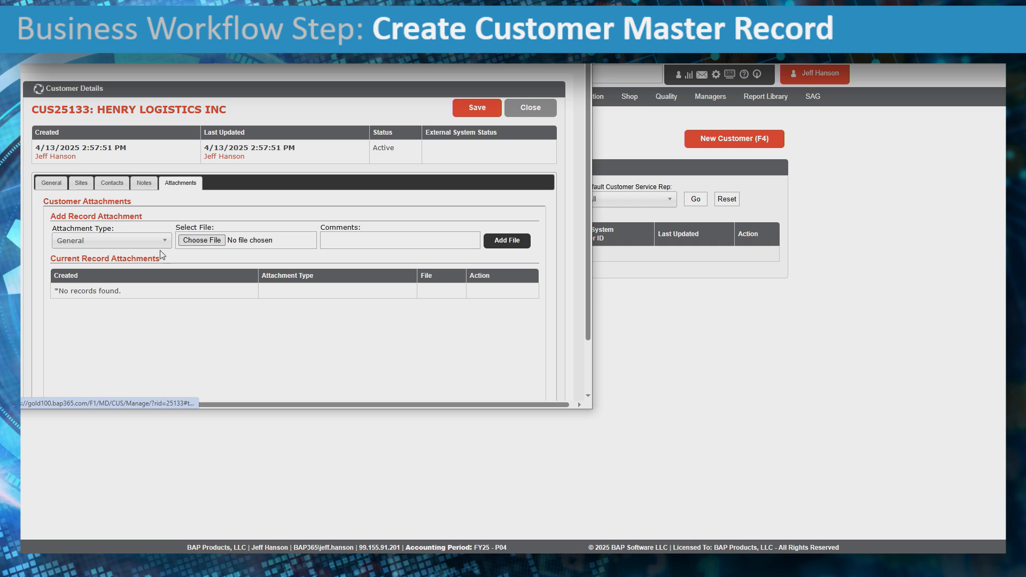
click(130, 240)
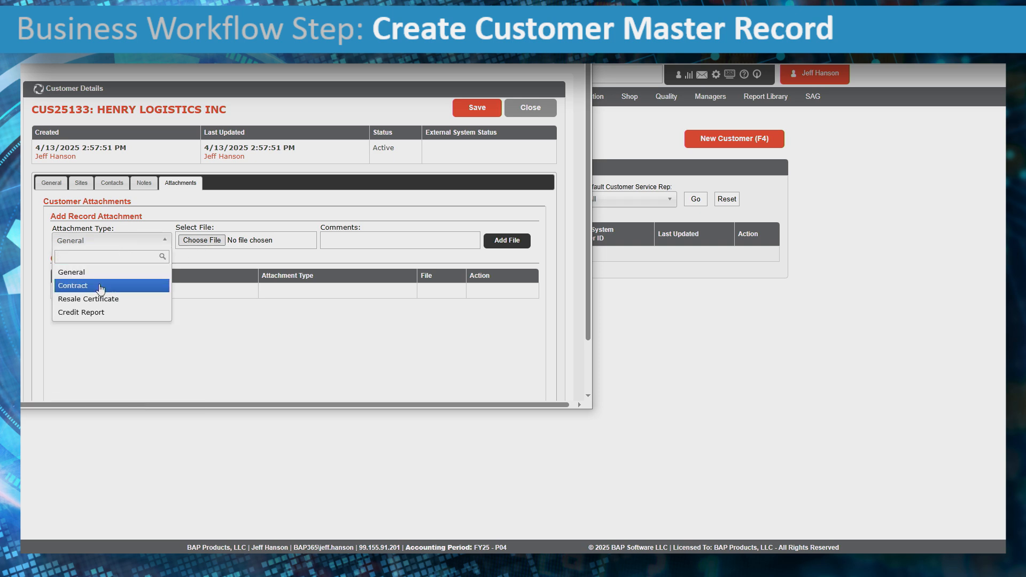
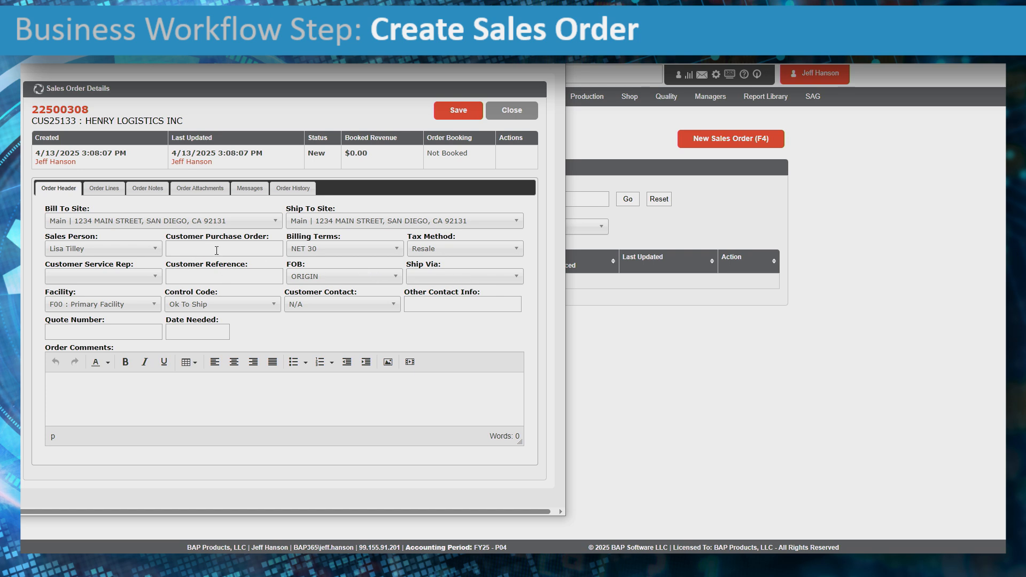
- Enter customer PO PO12850415, keeping NET 30 billing terms and Resale tax method
click(216, 250)
text(PO12850415)
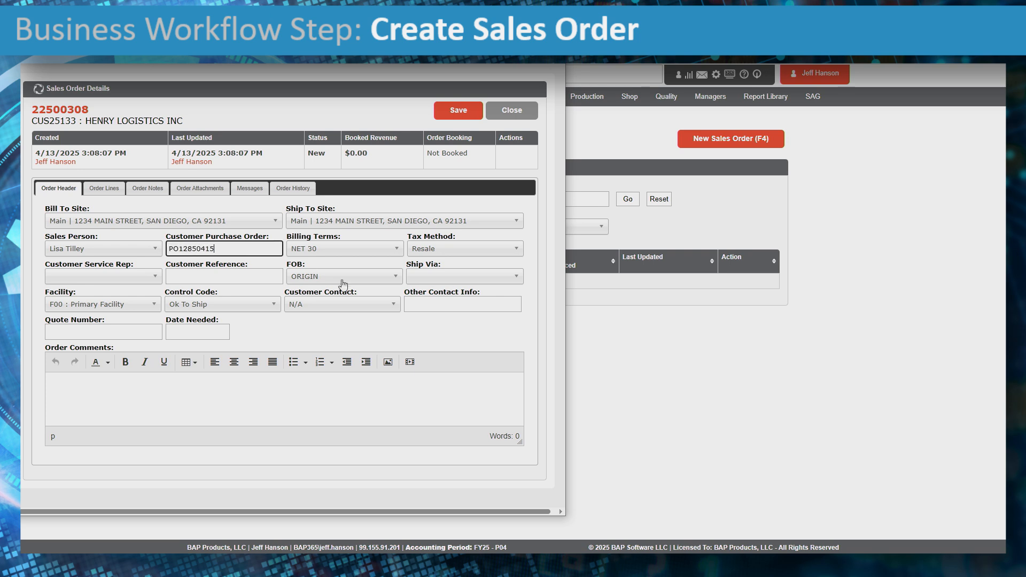
click(386, 254)
click(386, 254)
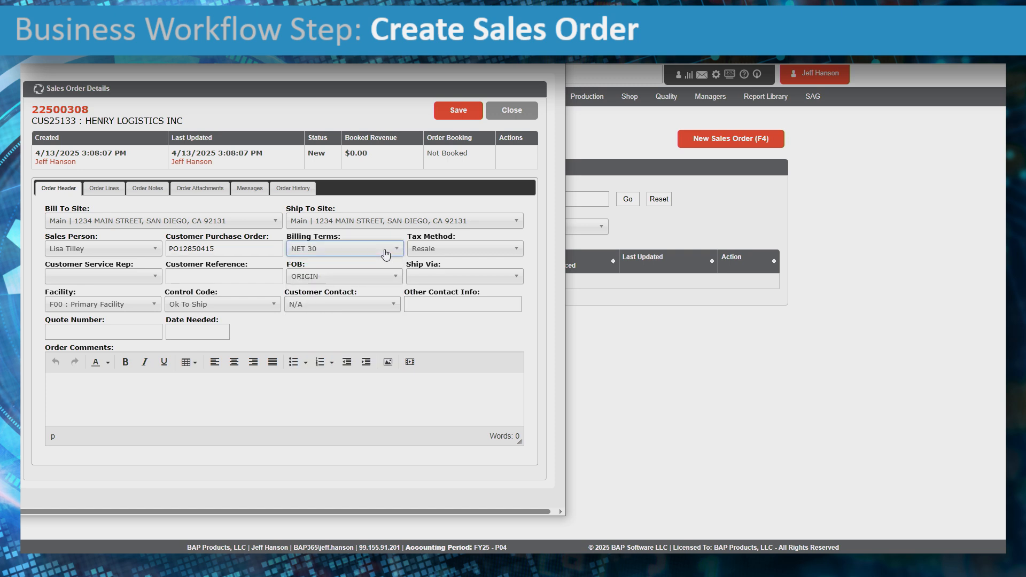
click(470, 252)
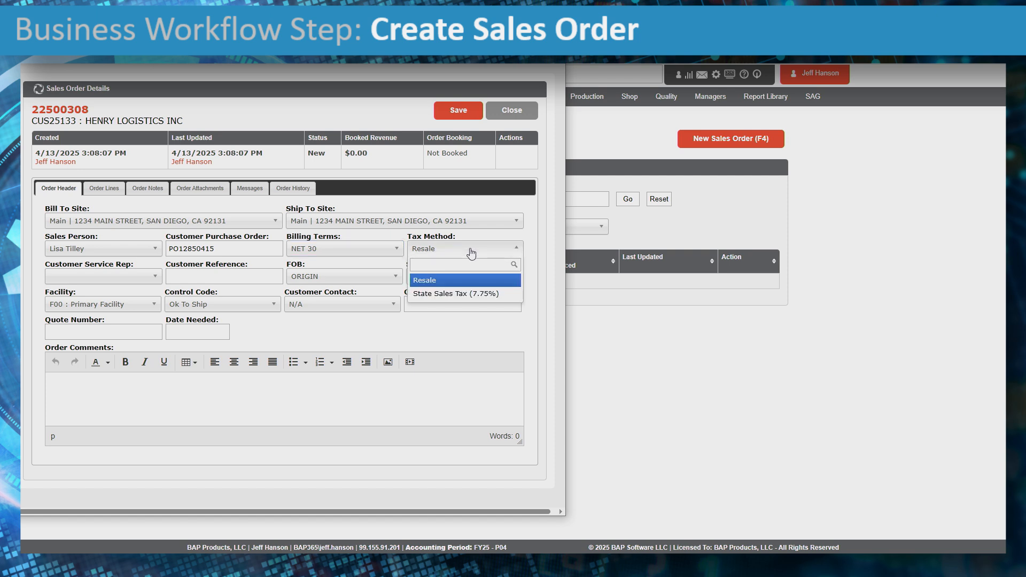
click(471, 253)
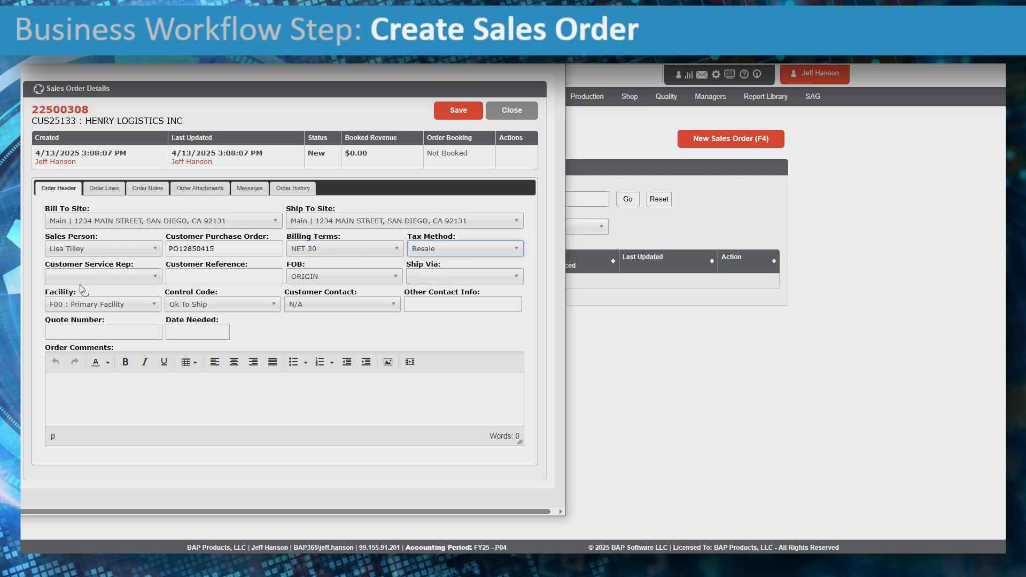
- Assign a customer service rep and set the customer reference to CONTRACT 1050
click(126, 282)
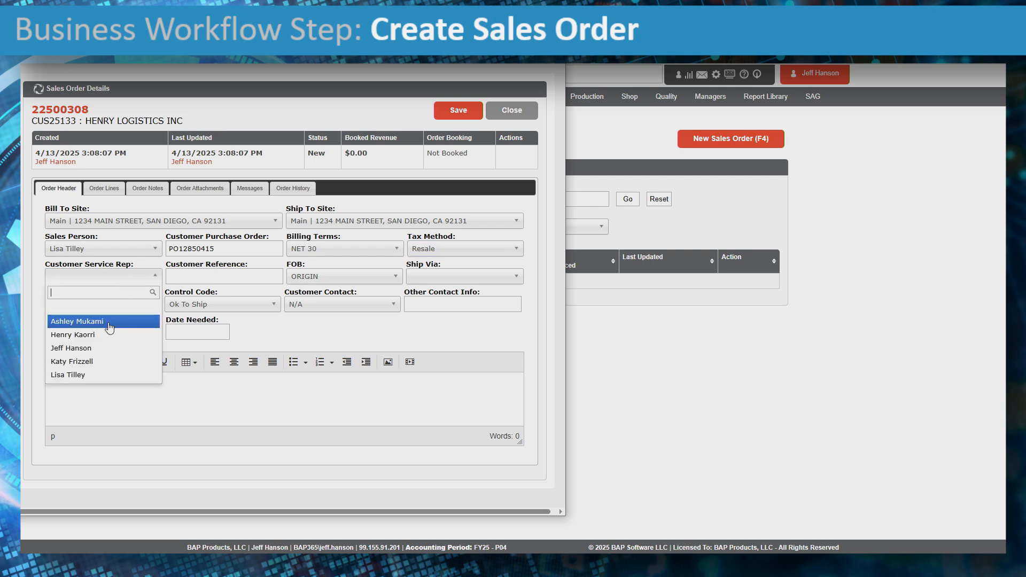
click(131, 317)
click(275, 277)
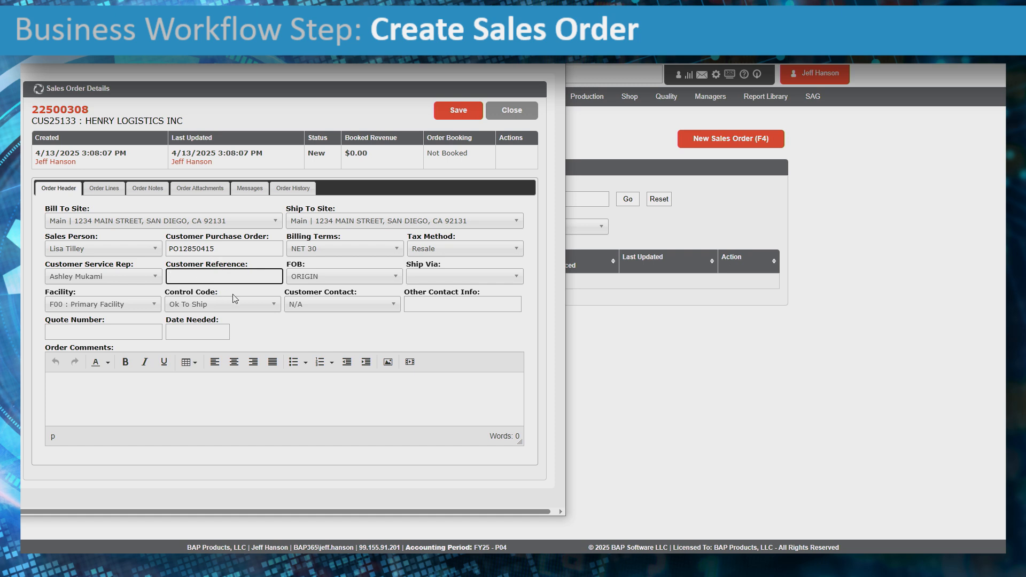
text(RFQ12045)
drag(214, 276, 96, 276)
text(CONTRACT 1050)
click(446, 278)
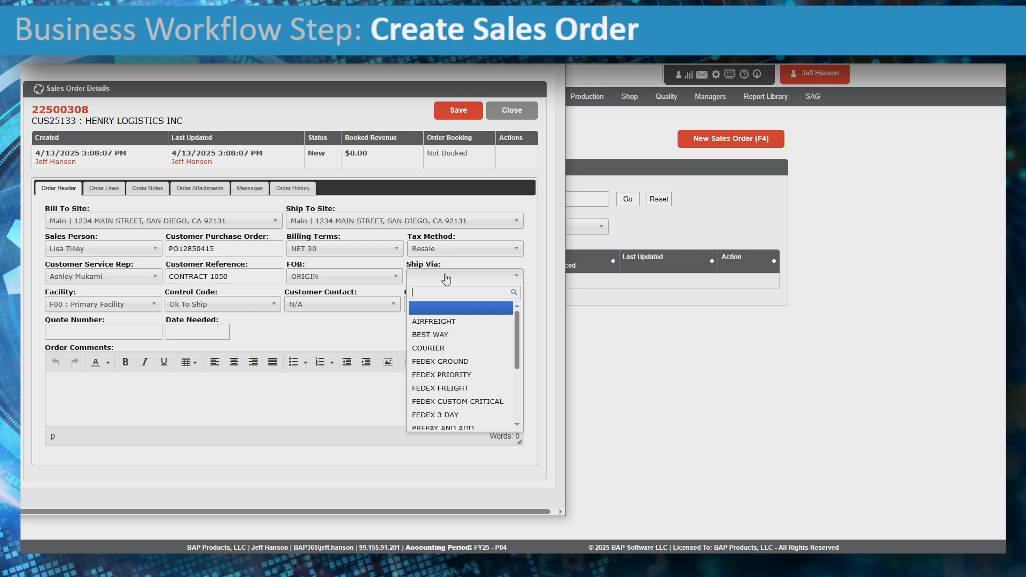
- Set shipping method to FEDEX GROUND and keep facility F00 : Primary Facility
click(454, 336)
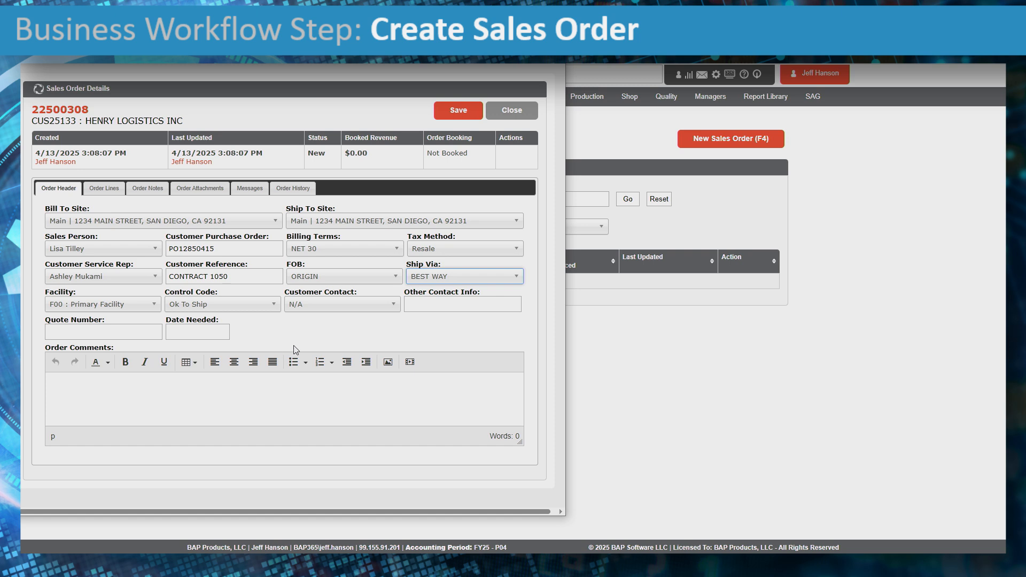
click(488, 275)
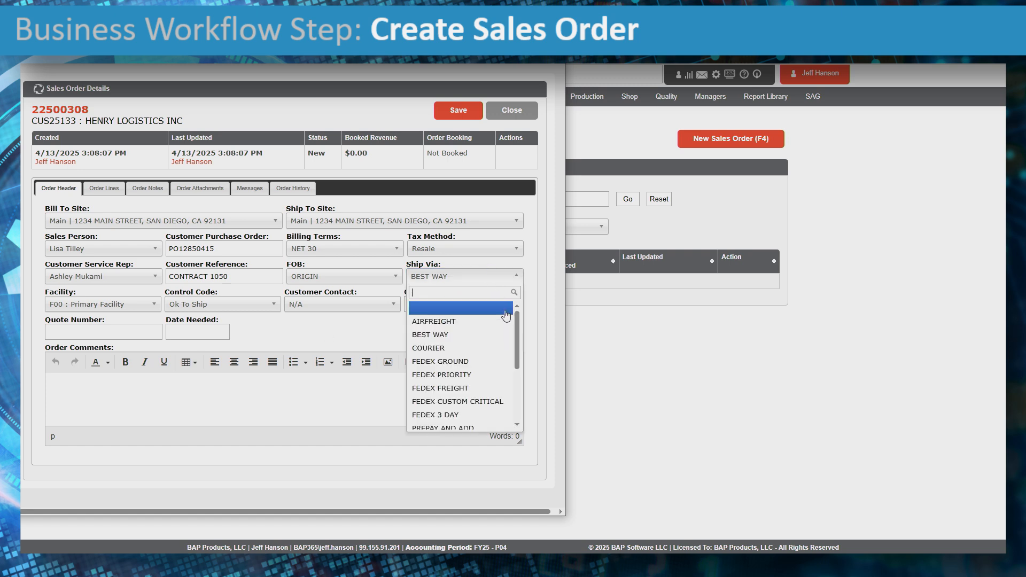
click(474, 362)
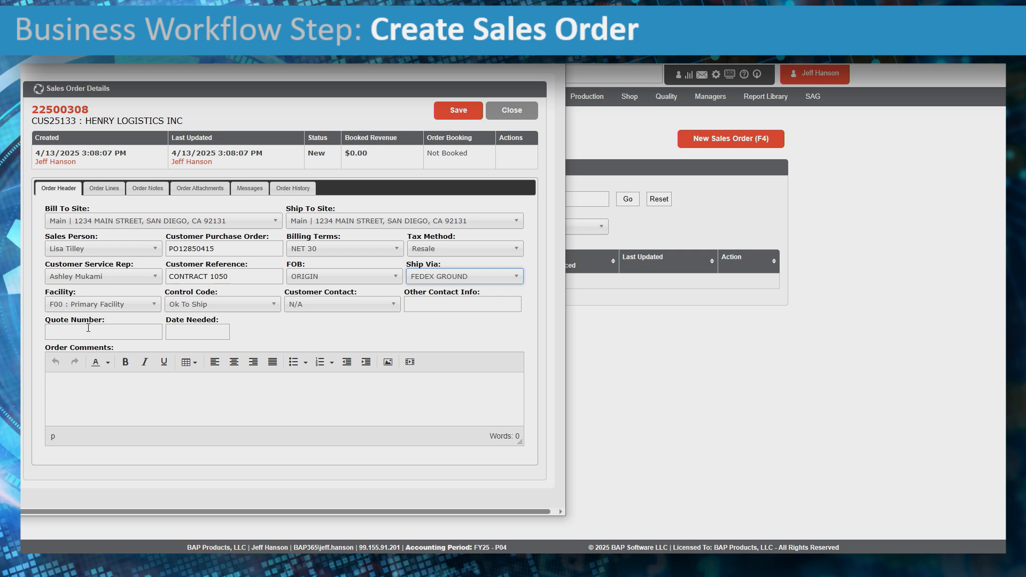
click(138, 307)
click(138, 307)
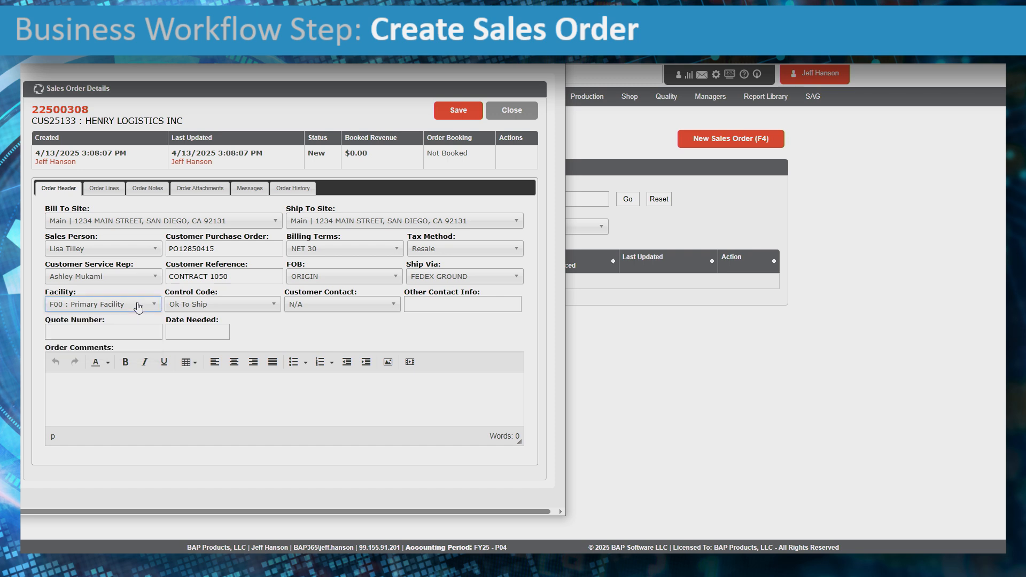
- Keep control code Ok To Ship and select the customer's contact person
click(267, 305)
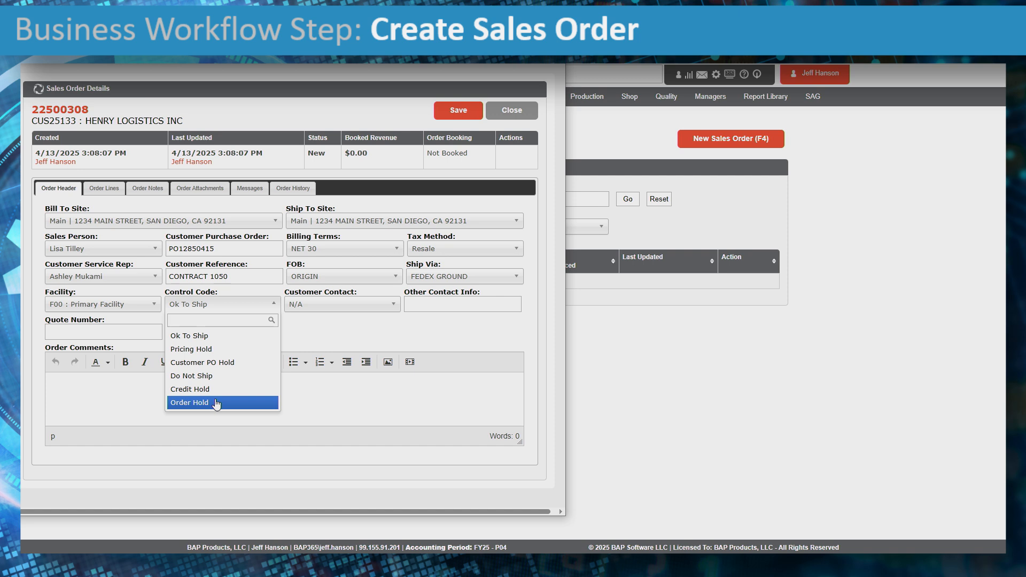
click(201, 338)
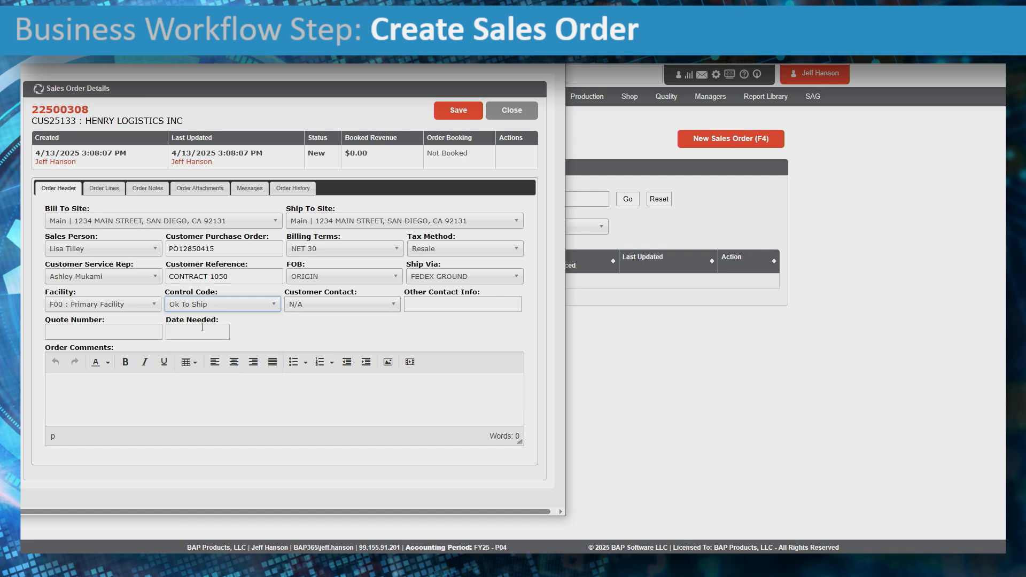
click(323, 307)
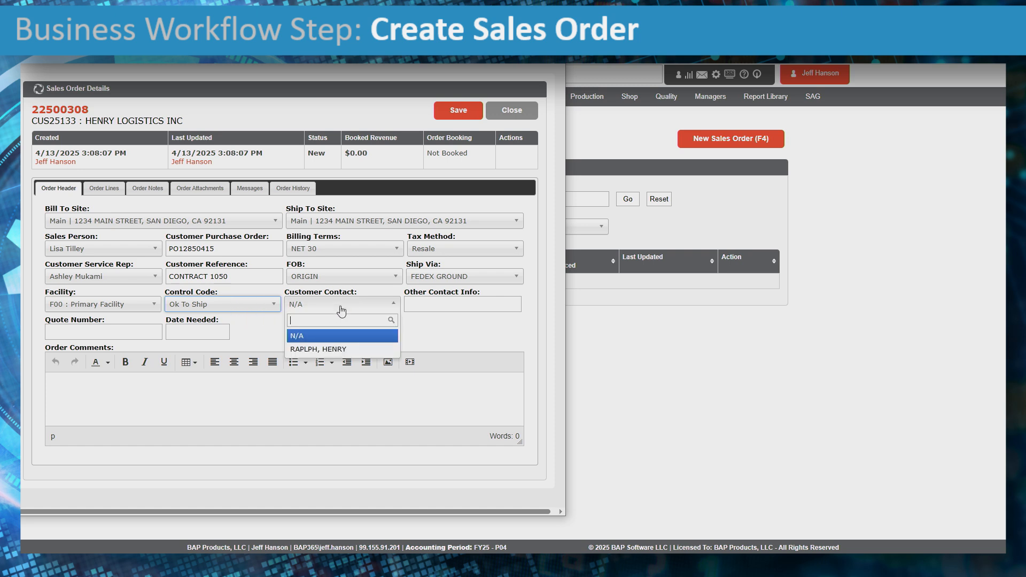
click(343, 349)
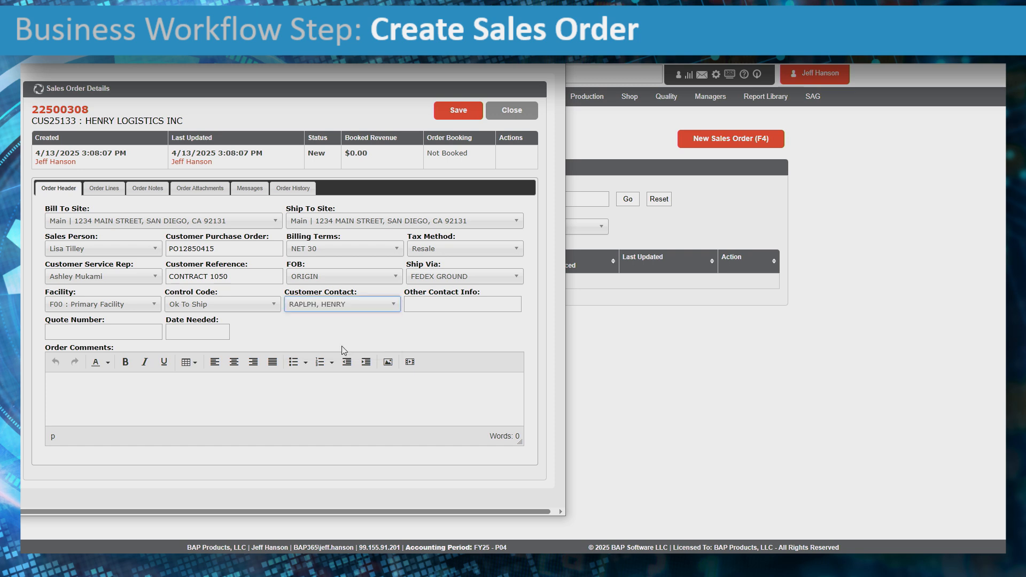
click(448, 303)
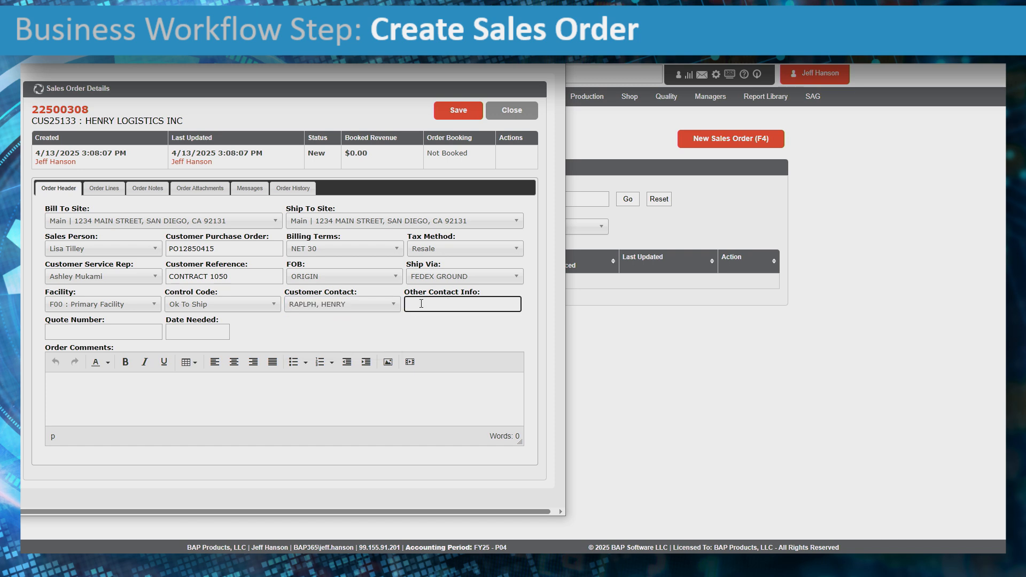
- Enter date needed 5/1/2025 and add a FedEx Ground customer-account comment, then save
click(189, 332)
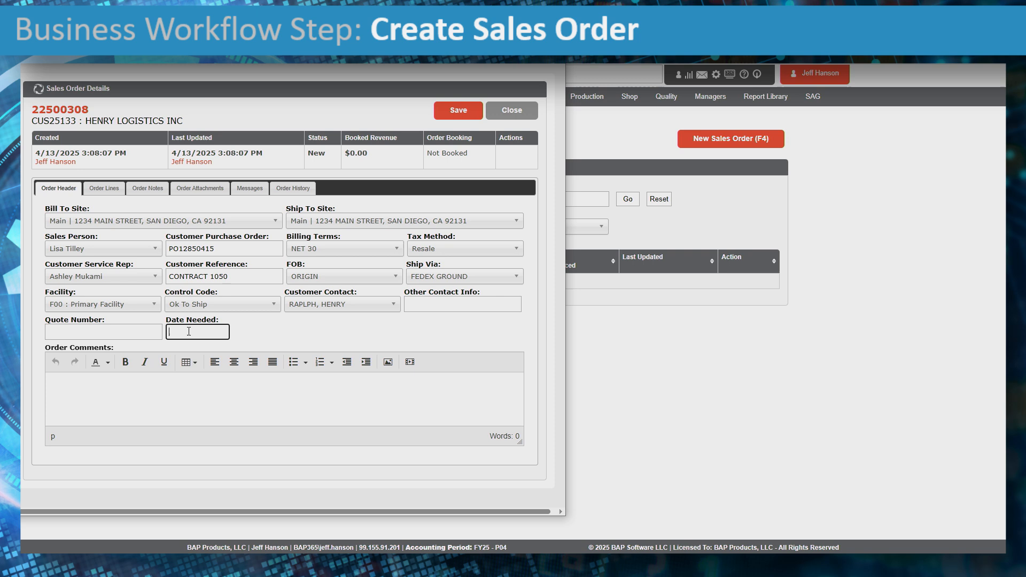
text(5/1/2025)
click(277, 392)
text(SHIP FEDEX )
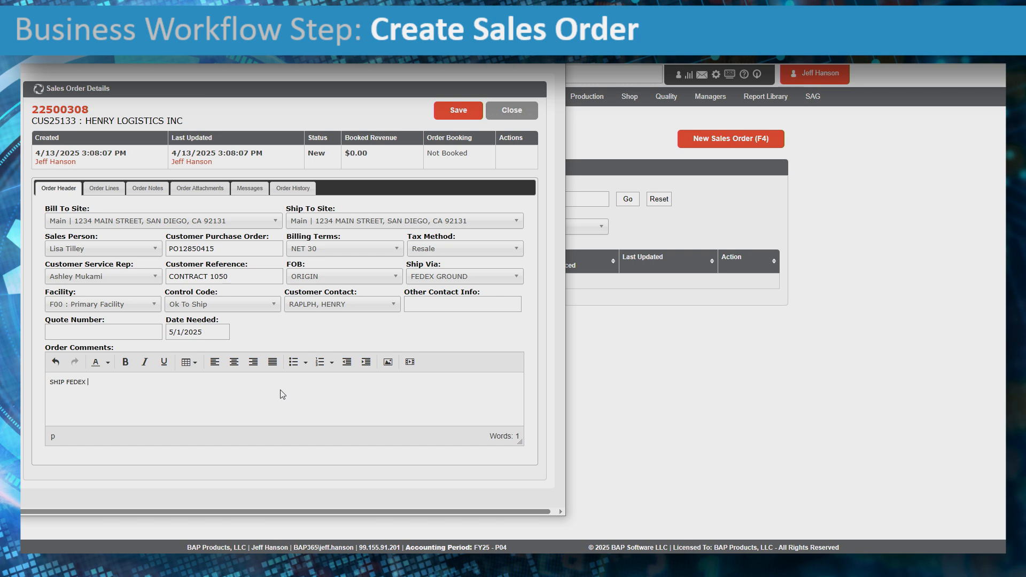
text(FGROUND ON CUSTOMER ACCOUNT NUMBER 123456)
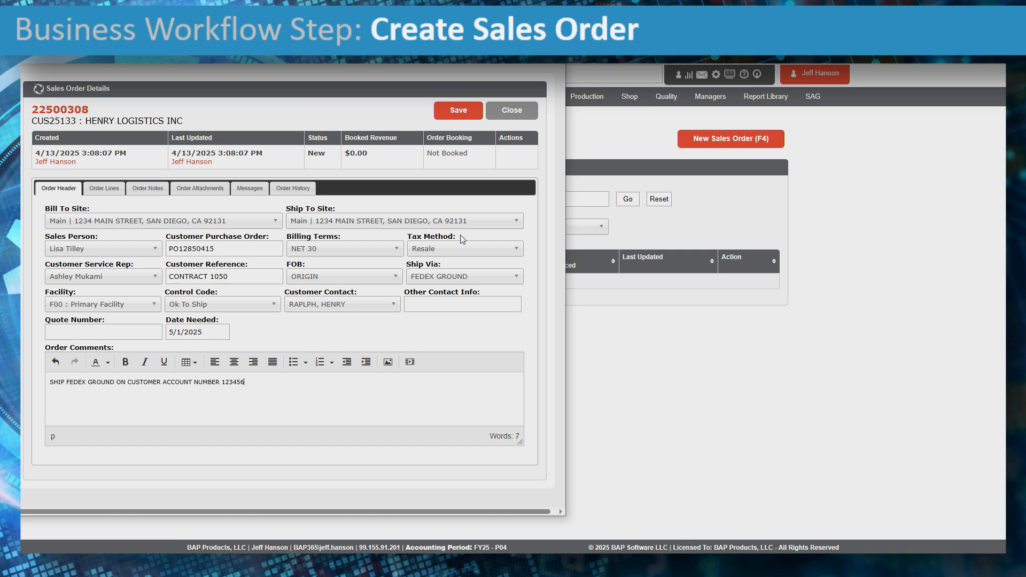
click(458, 114)
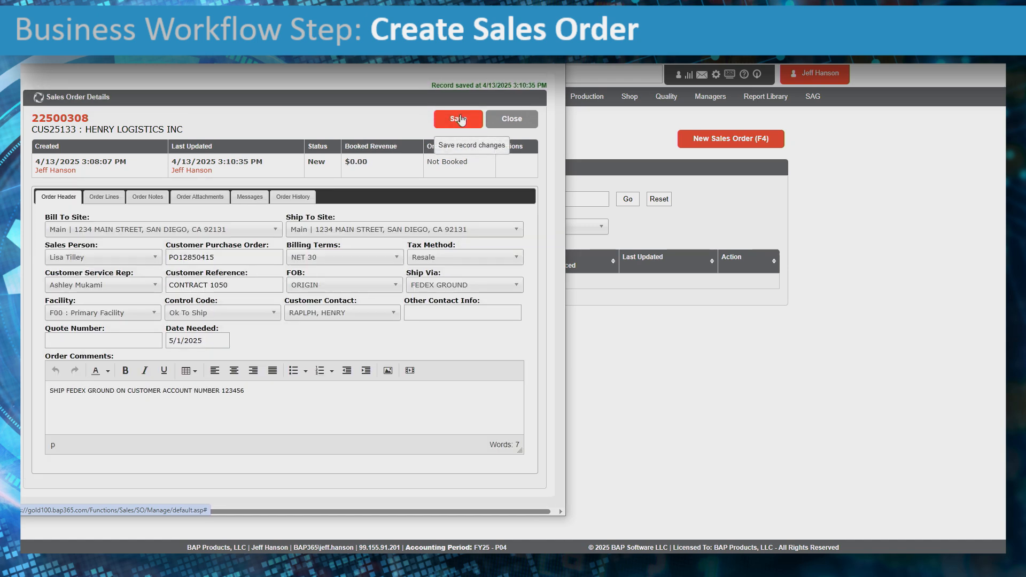
- Start a new line item in the order's Order Lines and list the items to sell
click(105, 198)
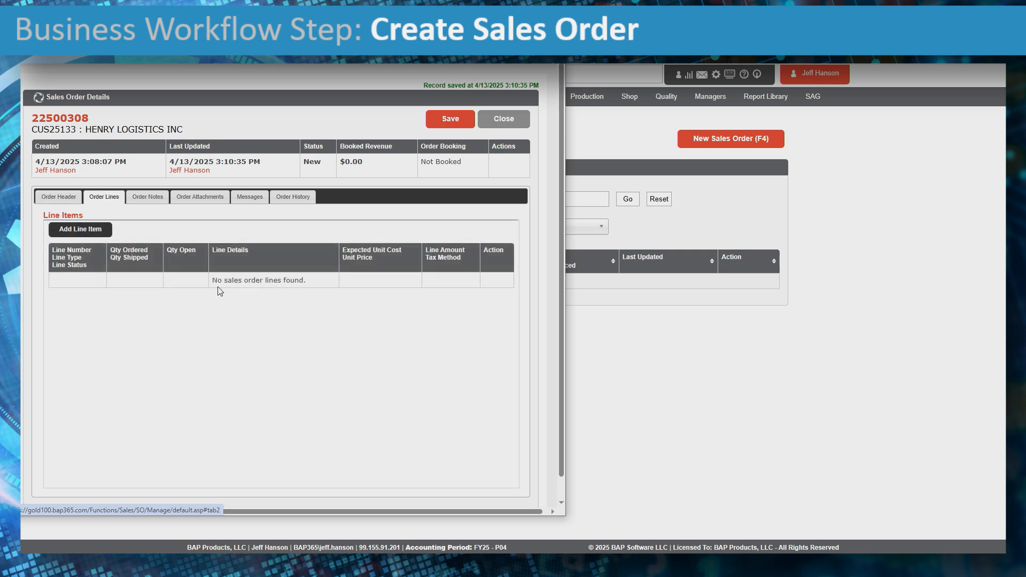
click(85, 234)
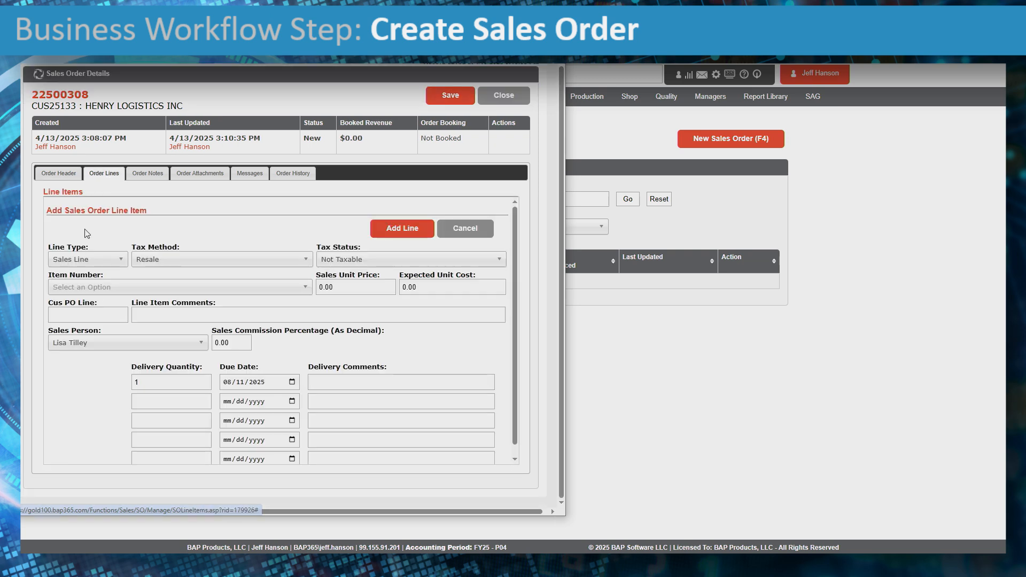
click(148, 288)
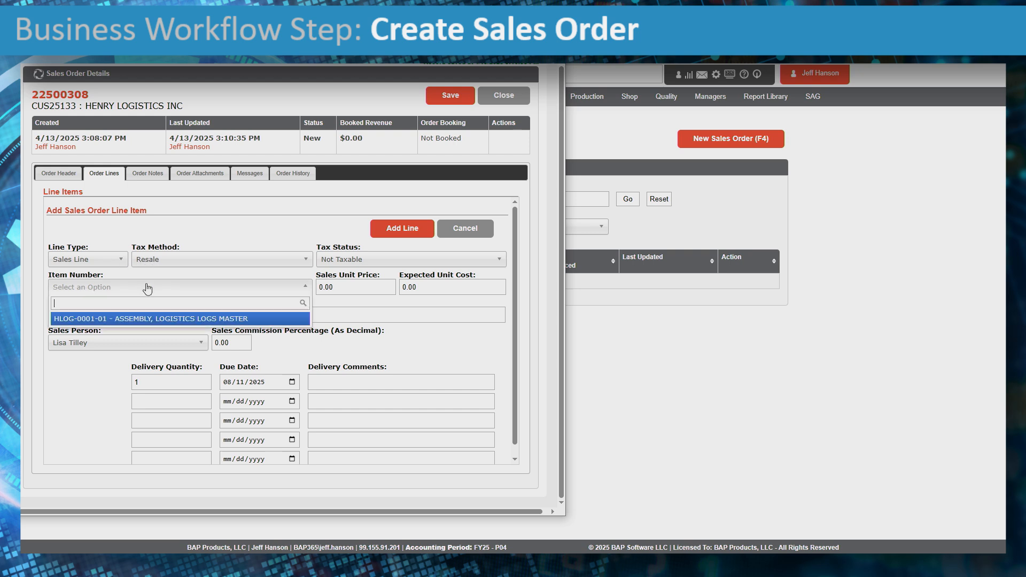
- Choose item HLOG-0001-01 at price 150.00, cost 89.95, with a FedEx customer PO line note
click(169, 320)
key(Tab)
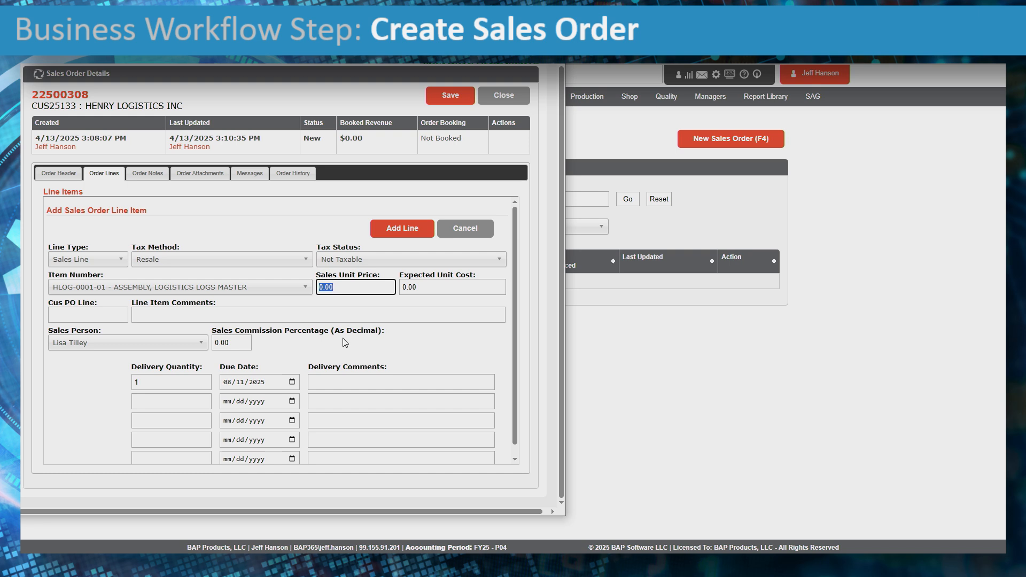
text(150.00)
key(Tab)
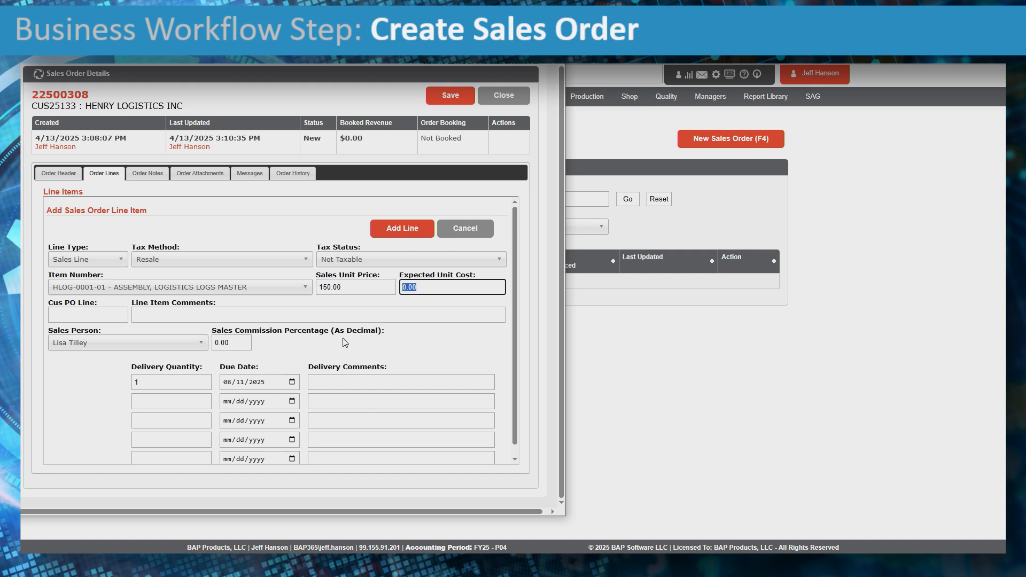
text(89.95)
key(Tab)
key(Tab)
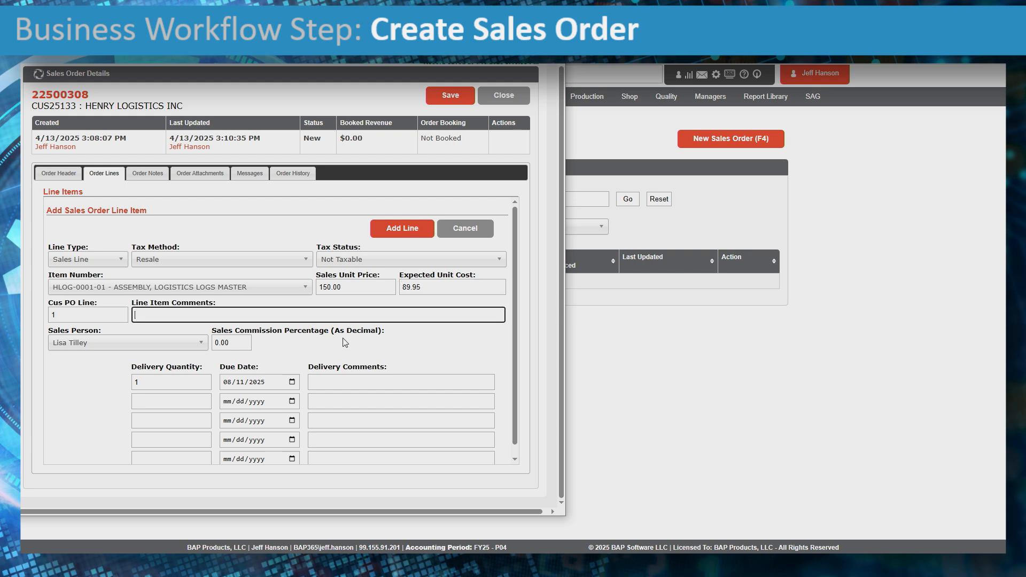
text(SHIP FEXEX ON CUSTOMER ACCOUNT)
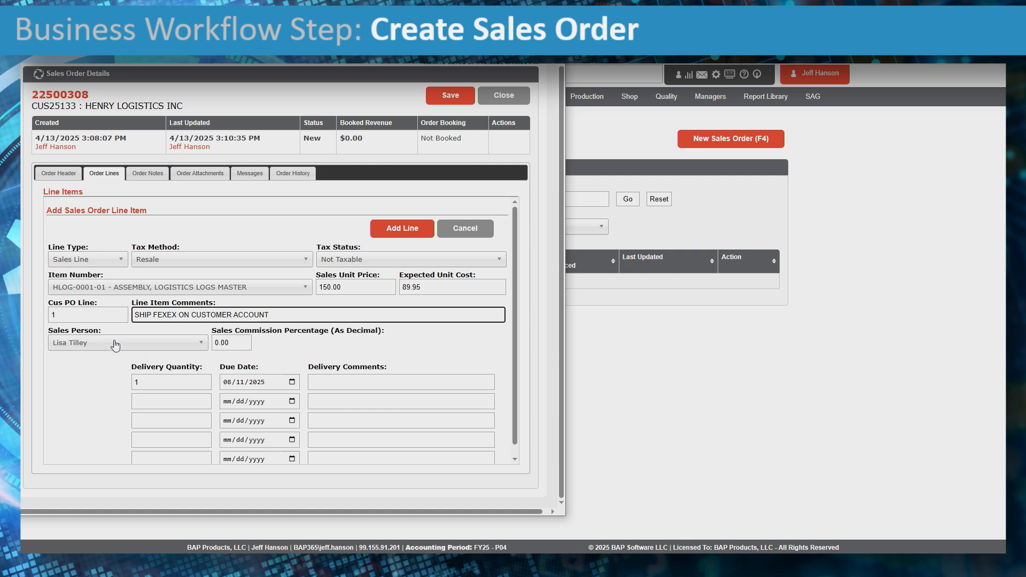
- Set commission to .02, delivery quantity 500 and due date 05/01
click(235, 343)
drag(235, 344, 213, 344)
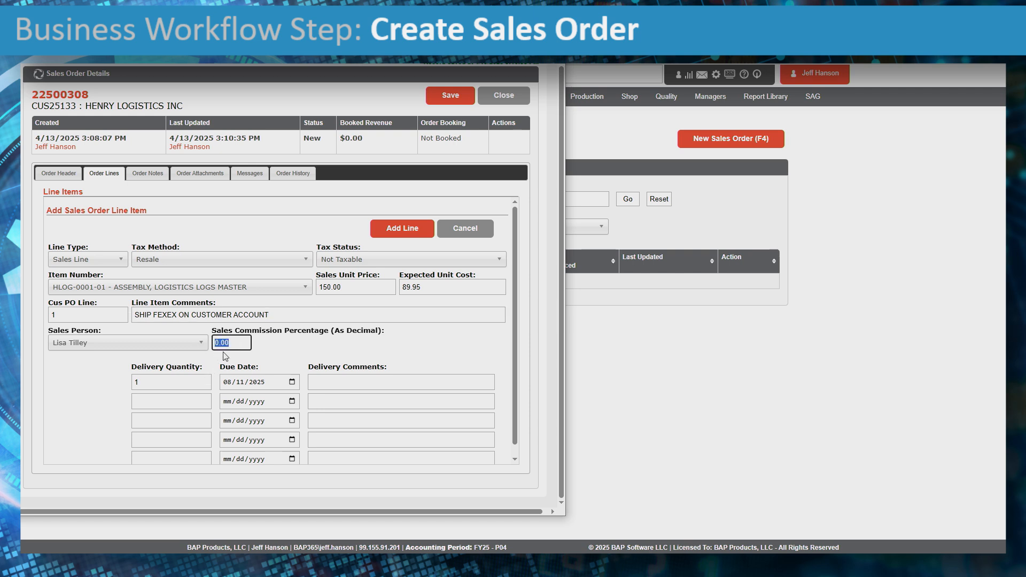
text(.01)
key(BackSpace)
text(.02)
key(Tab)
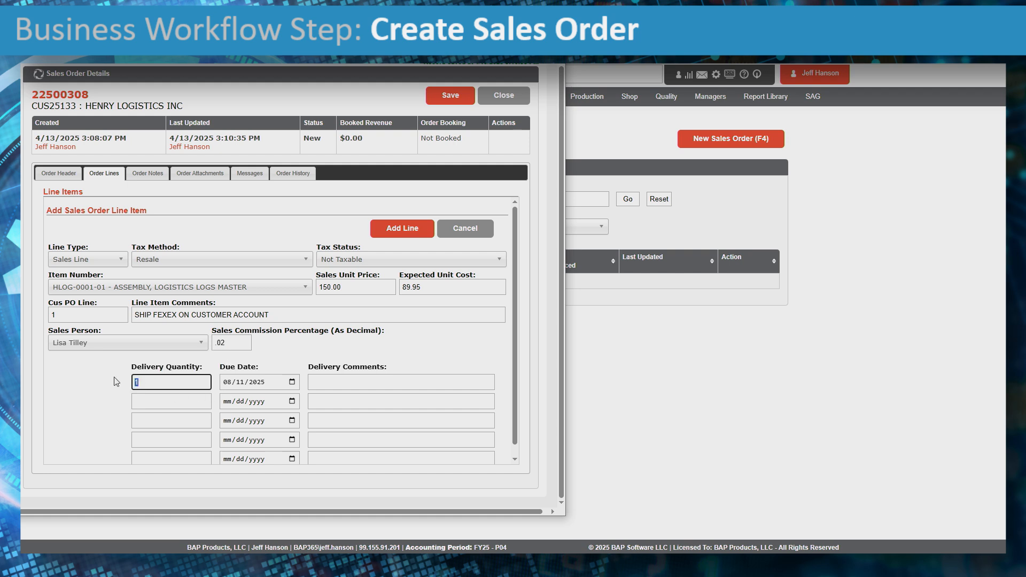
text(500)
key(Tab)
text(0501)
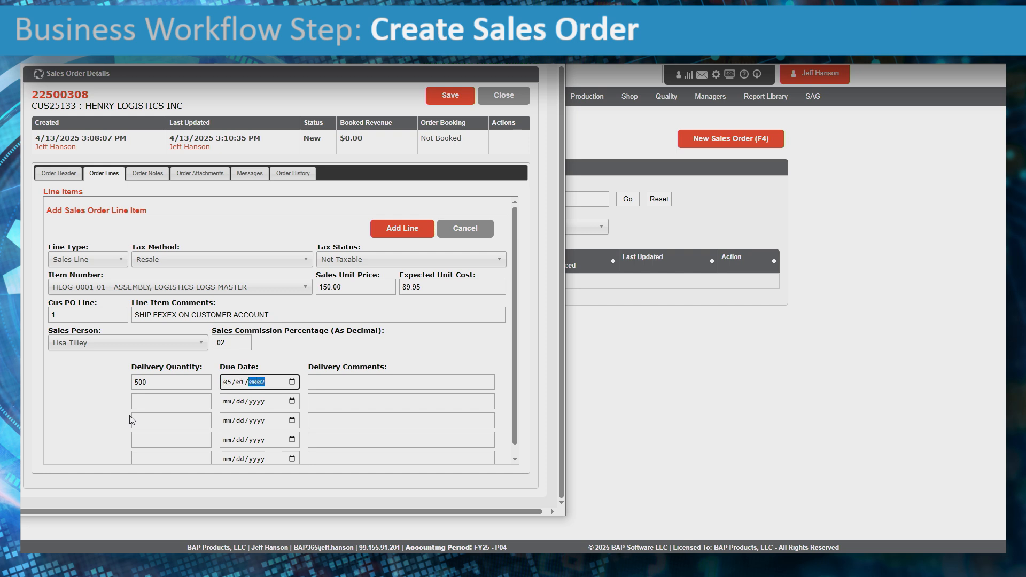
key(Tab)
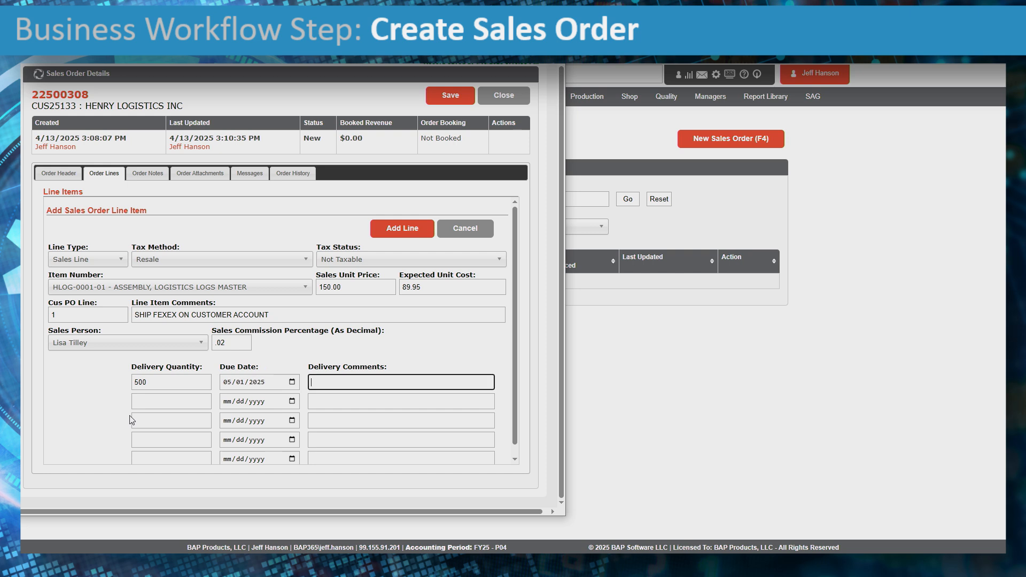
- Add delivery comment 'SHIP FEDEX ON CUSTOMER ACCOUNT', fix the FEXEX typo, and add the line
text(SHIP FEDEX ON CUSTOMER ACCOUNT)
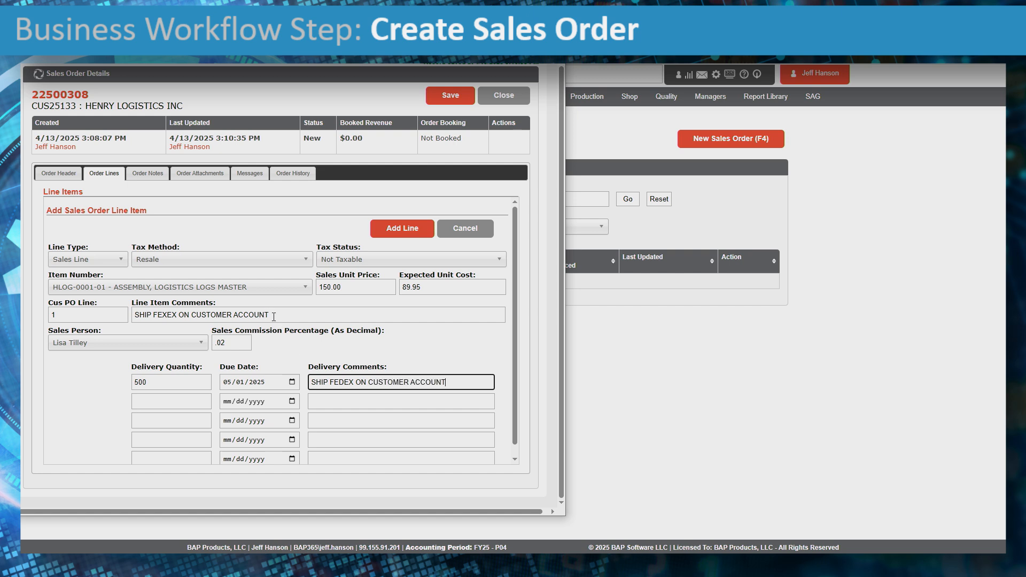
click(277, 318)
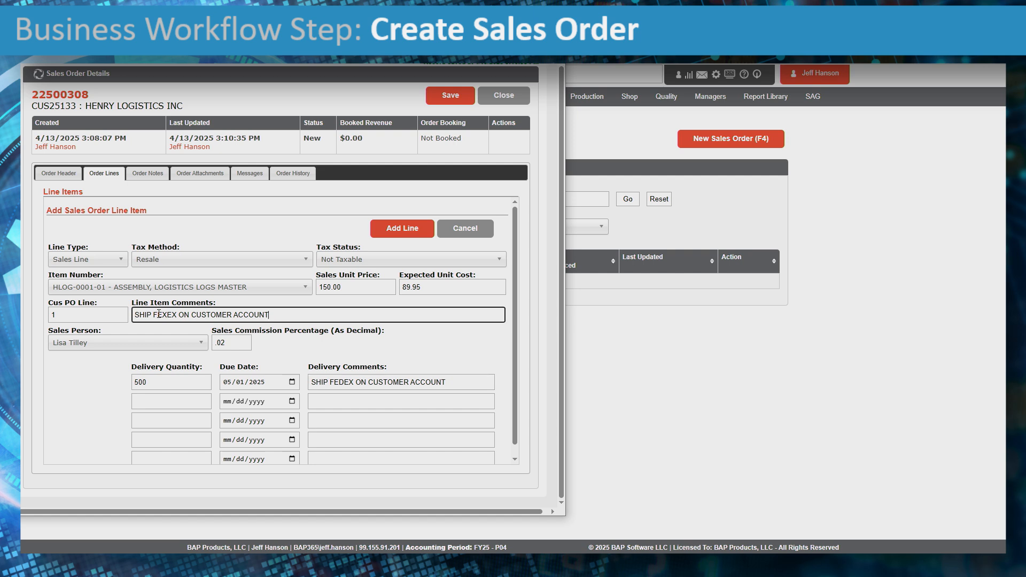
text(D)
click(452, 384)
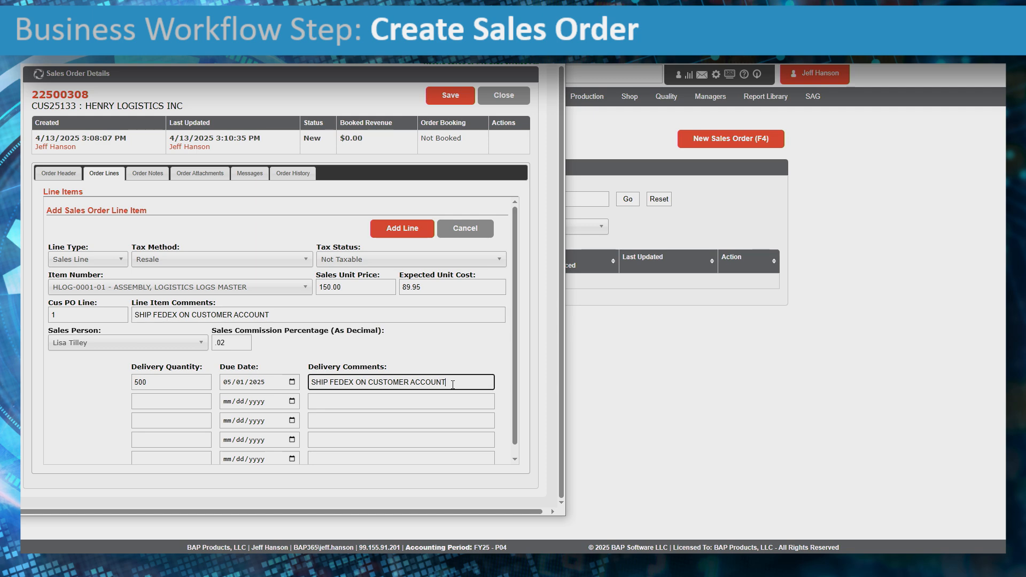
click(406, 228)
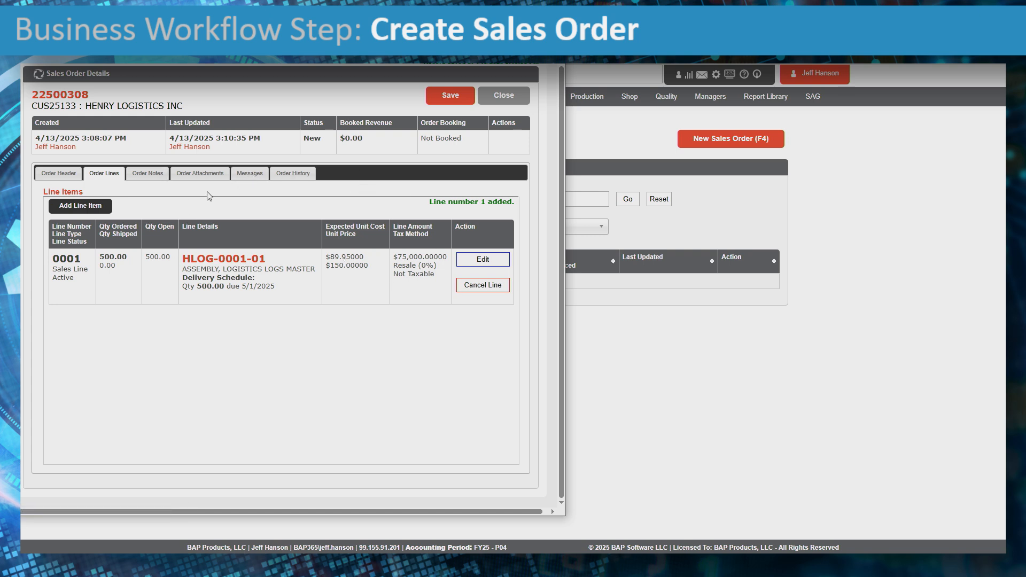
- Save and book order 22500308, confirm, and check its lines show Booked
click(452, 96)
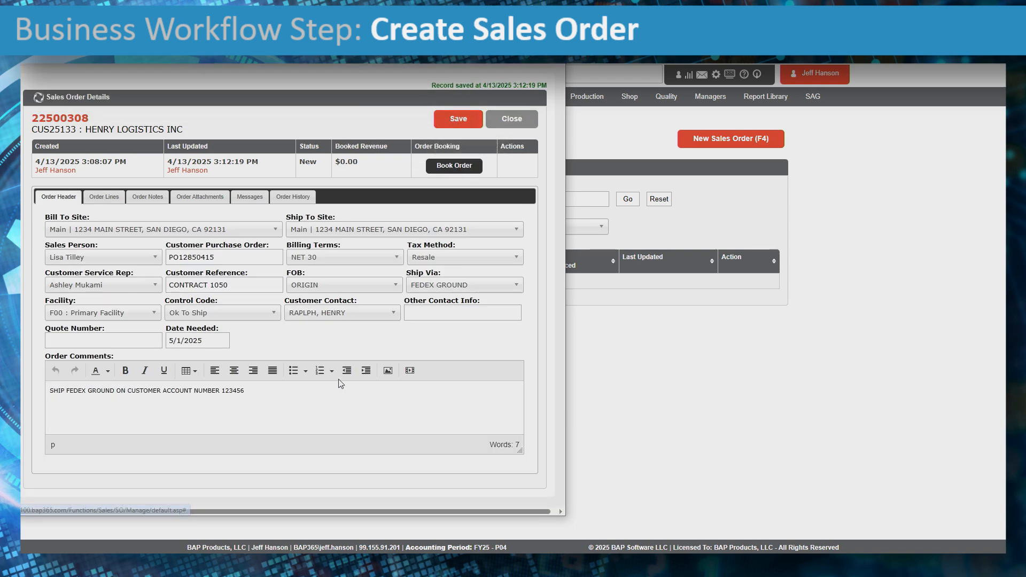
click(109, 199)
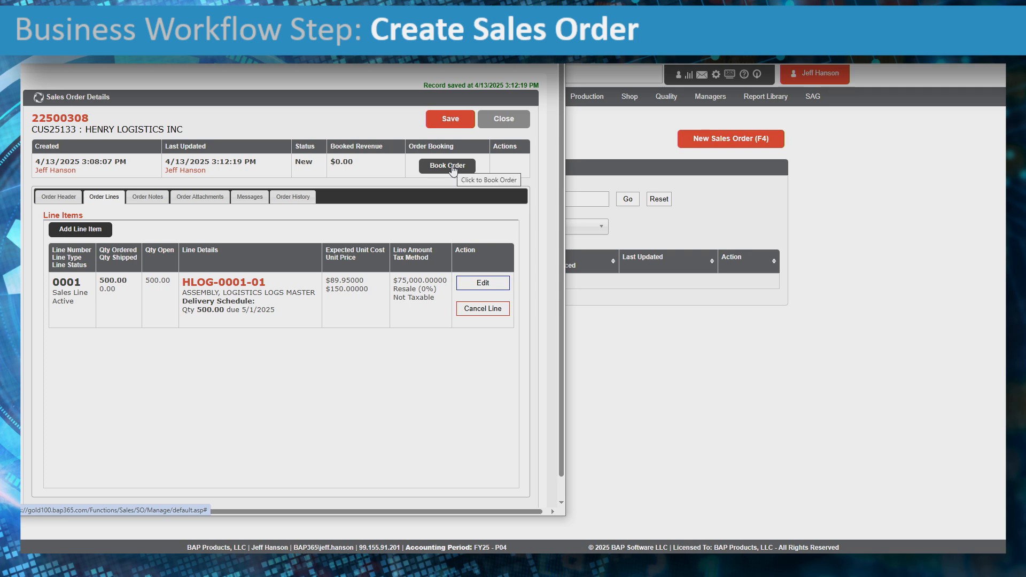
double_click(313, 161)
click(316, 176)
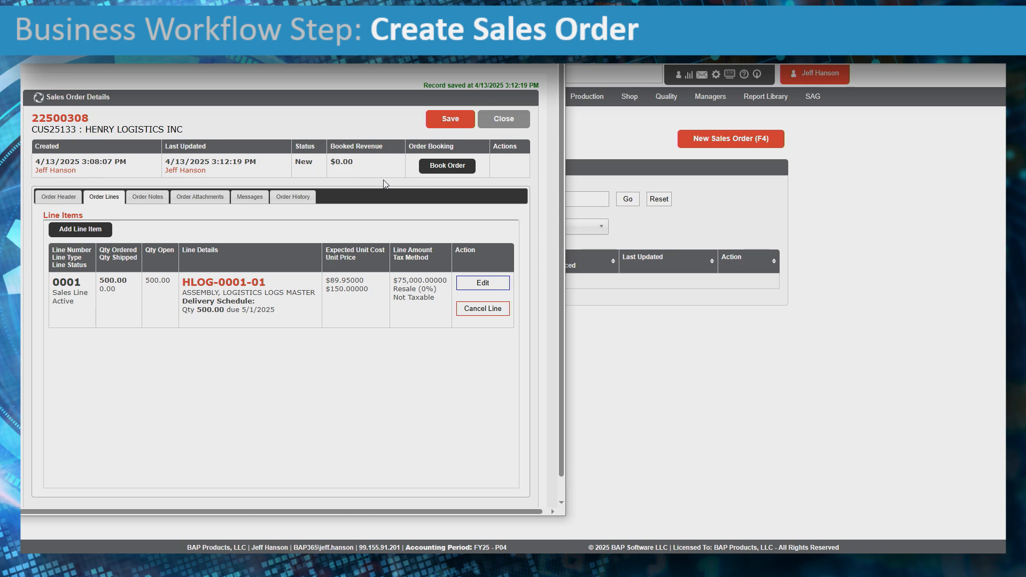
click(455, 166)
click(341, 92)
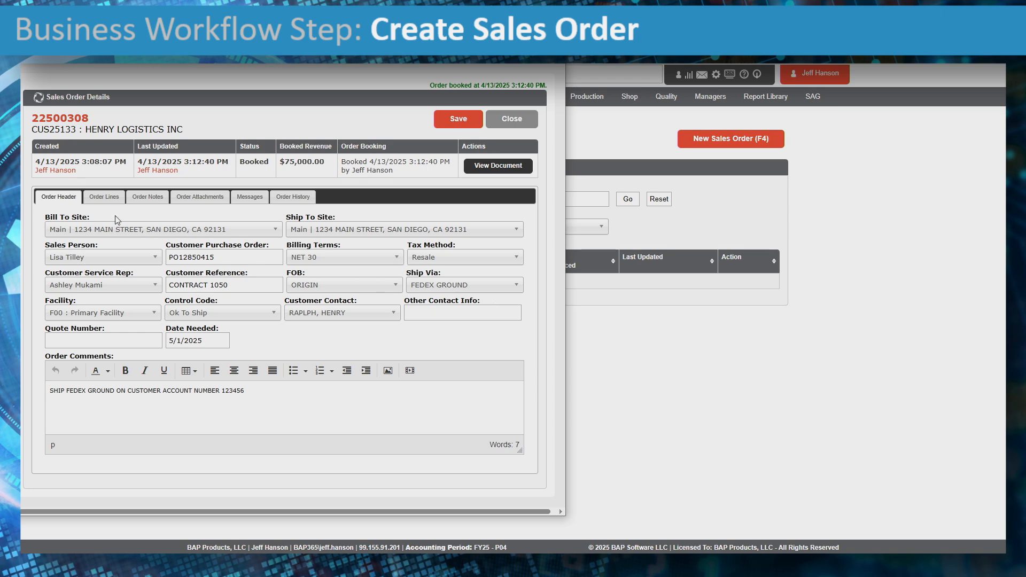
click(105, 198)
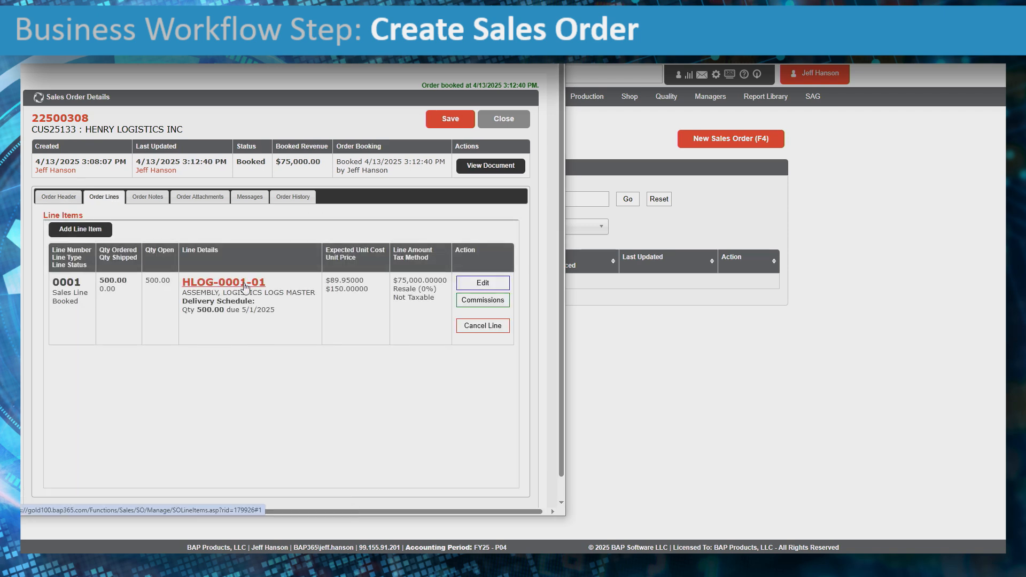
click(224, 283)
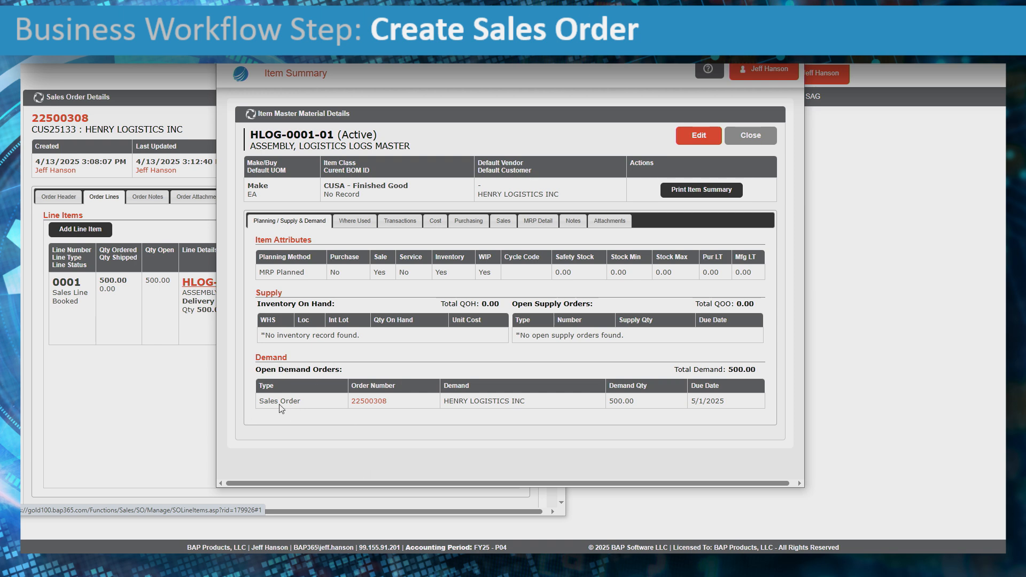
drag(257, 369, 347, 377)
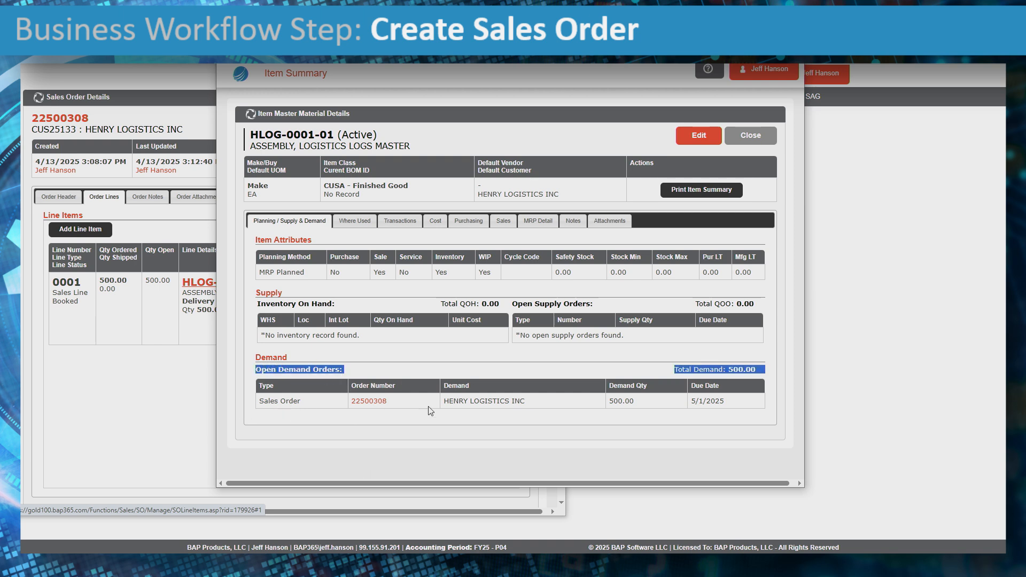
click(451, 404)
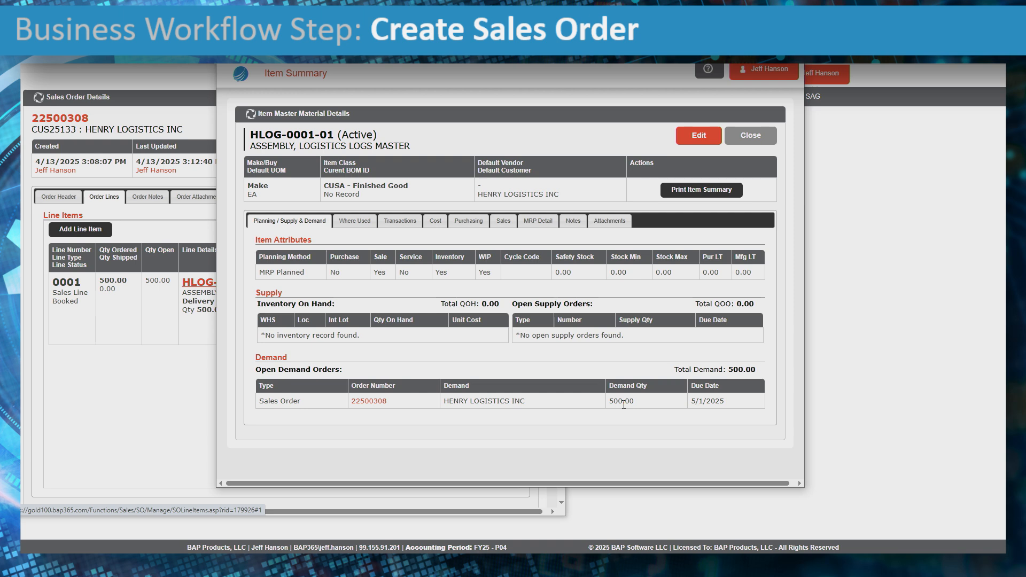
drag(701, 405, 746, 409)
click(383, 338)
drag(452, 304, 501, 303)
drag(710, 304, 764, 302)
drag(478, 402, 541, 405)
click(748, 137)
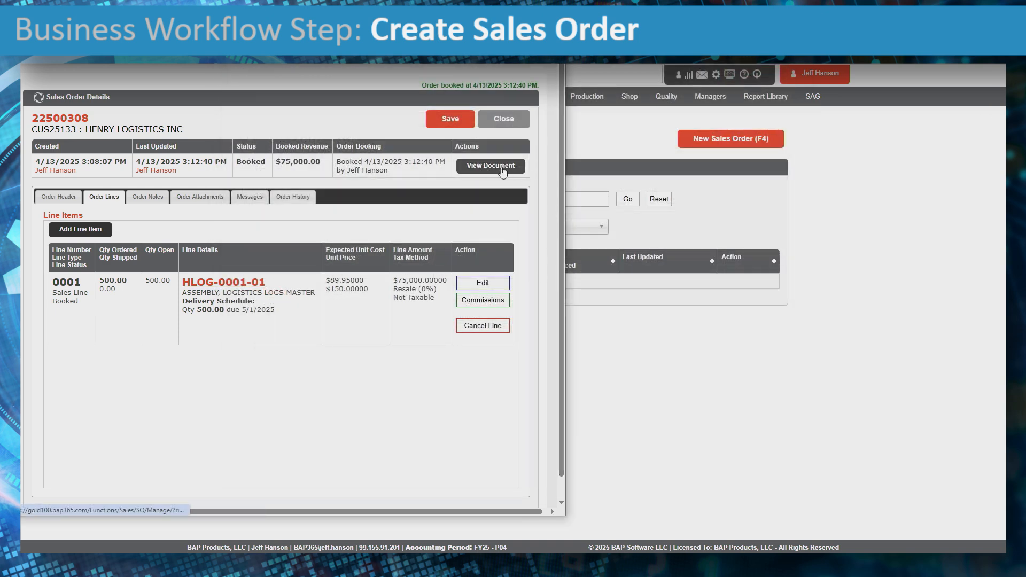
- Review the Sales Order 22500308 PDF's order number, bill-to name and instructions, then email it
drag(236, 162, 266, 162)
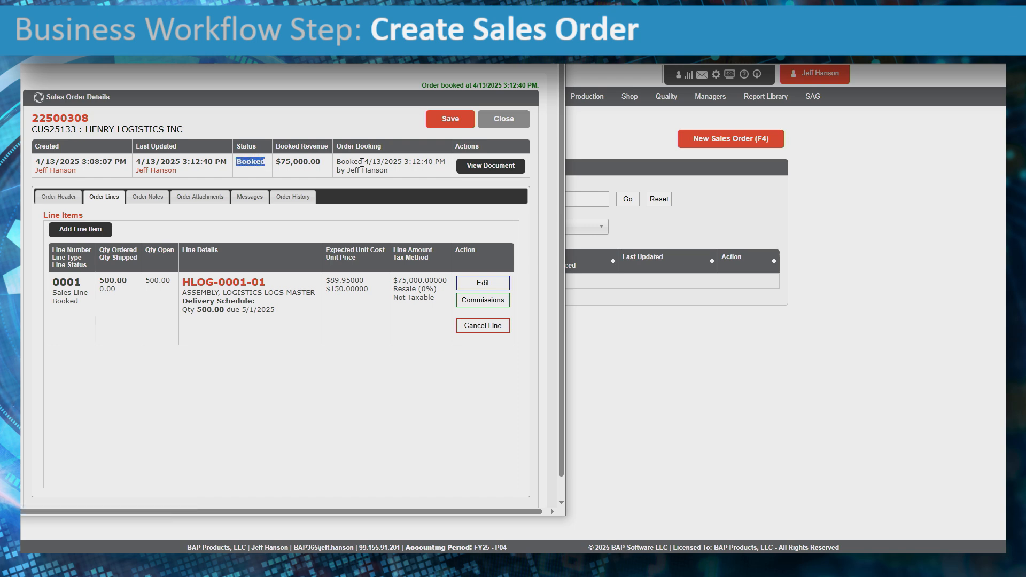
click(464, 166)
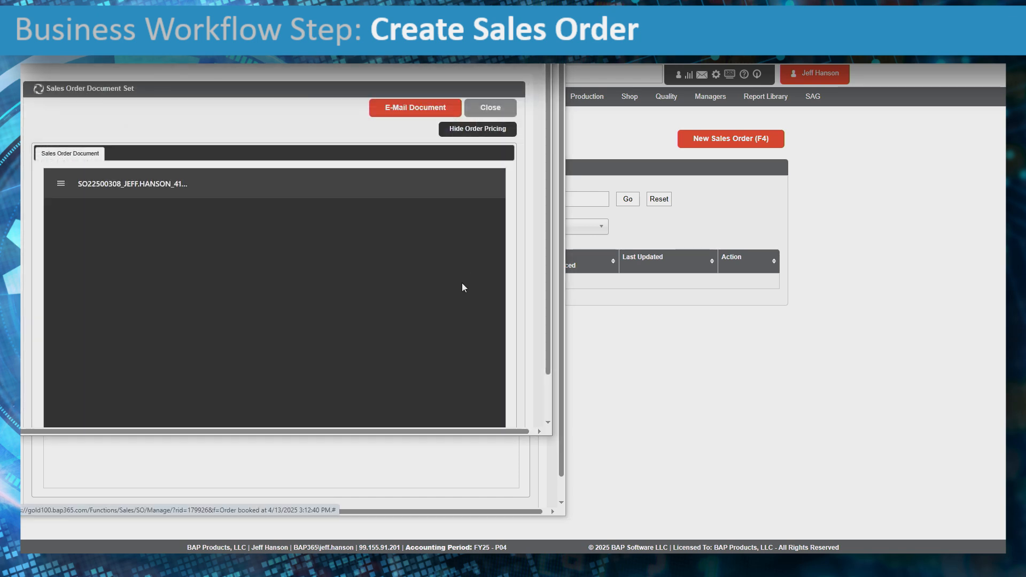
scroll(463, 291, down, 1)
scroll(462, 288, up, 1)
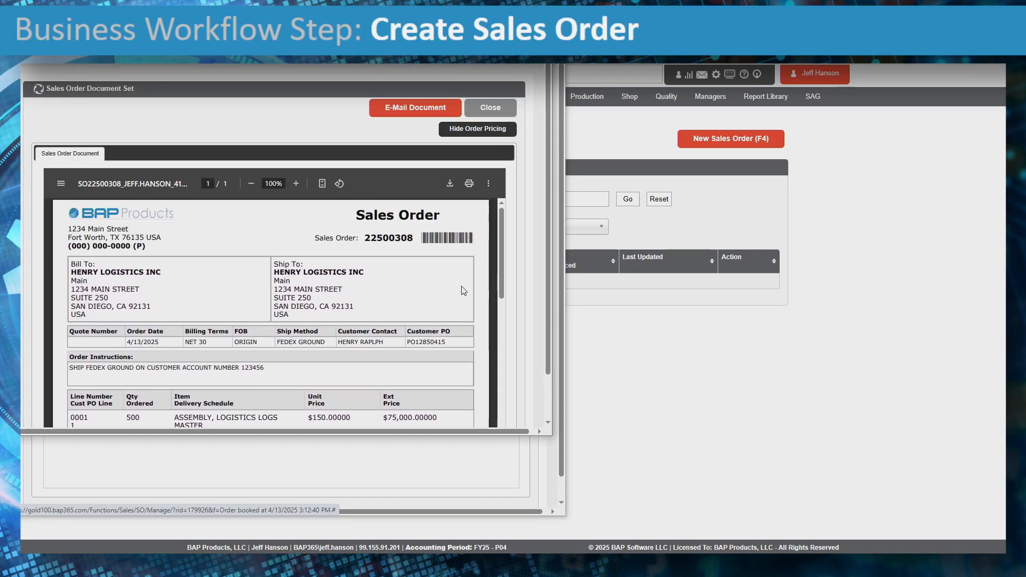
double_click(378, 237)
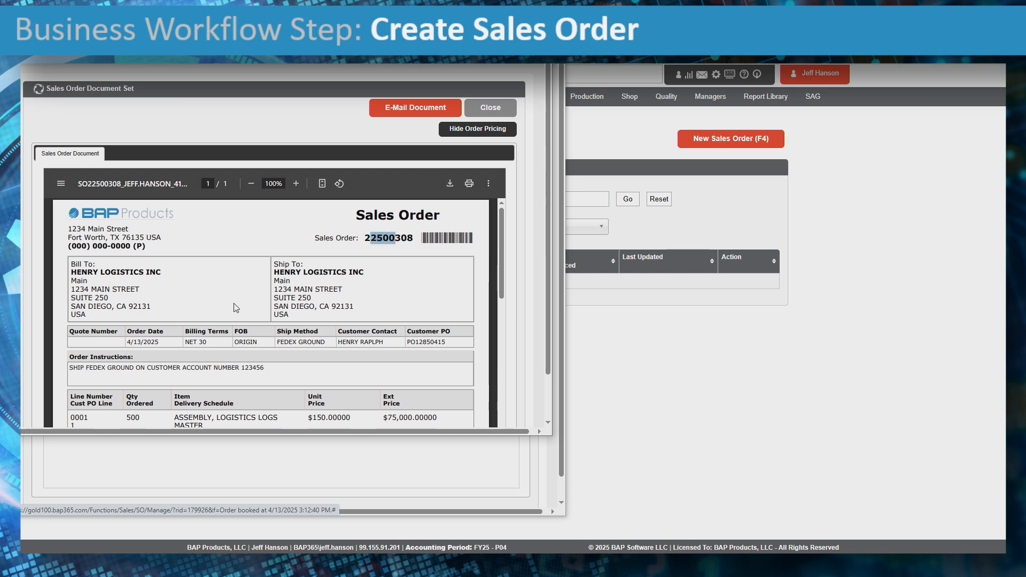
drag(121, 273, 150, 275)
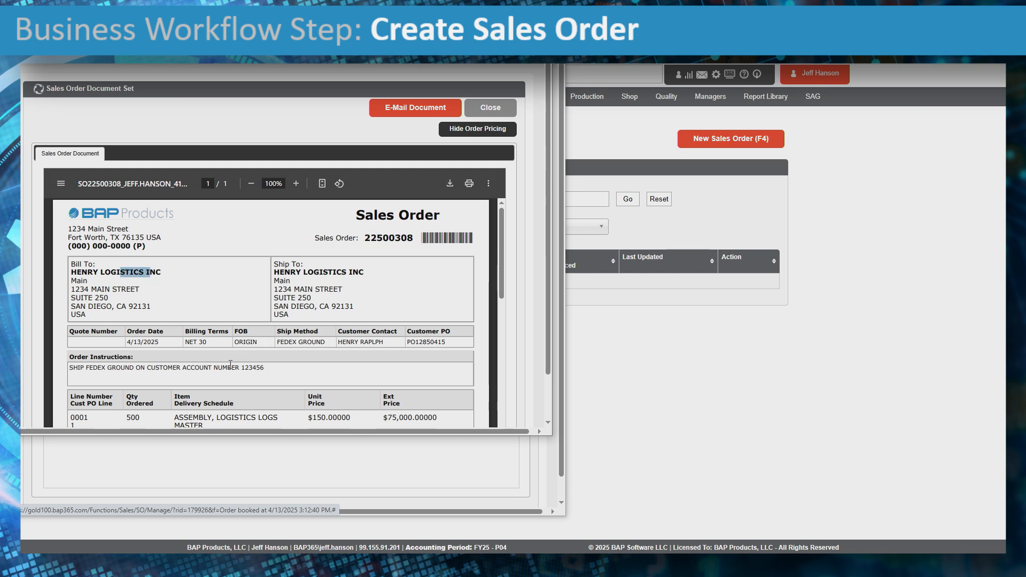
drag(167, 341, 142, 341)
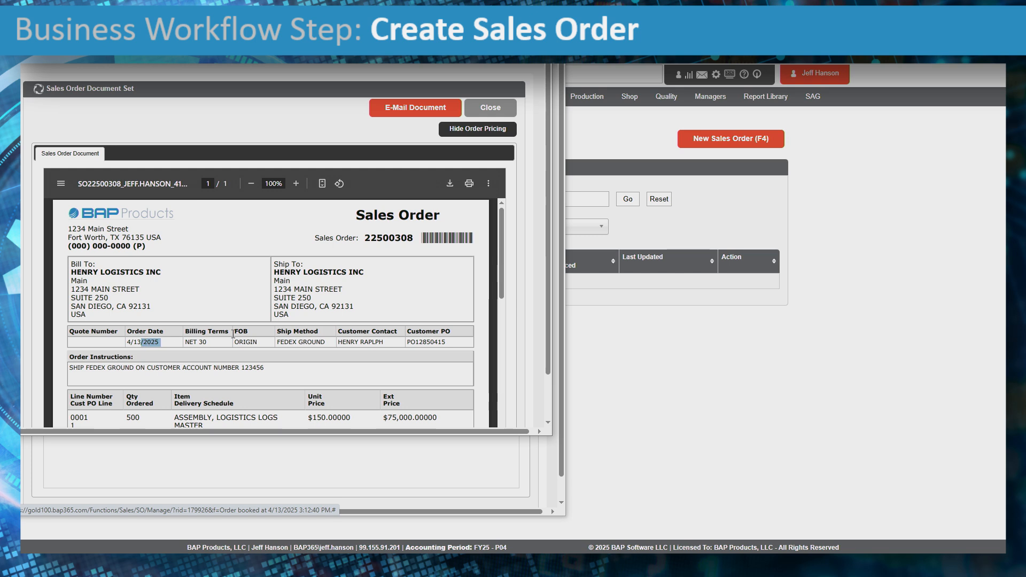
scroll(265, 315, down, 1)
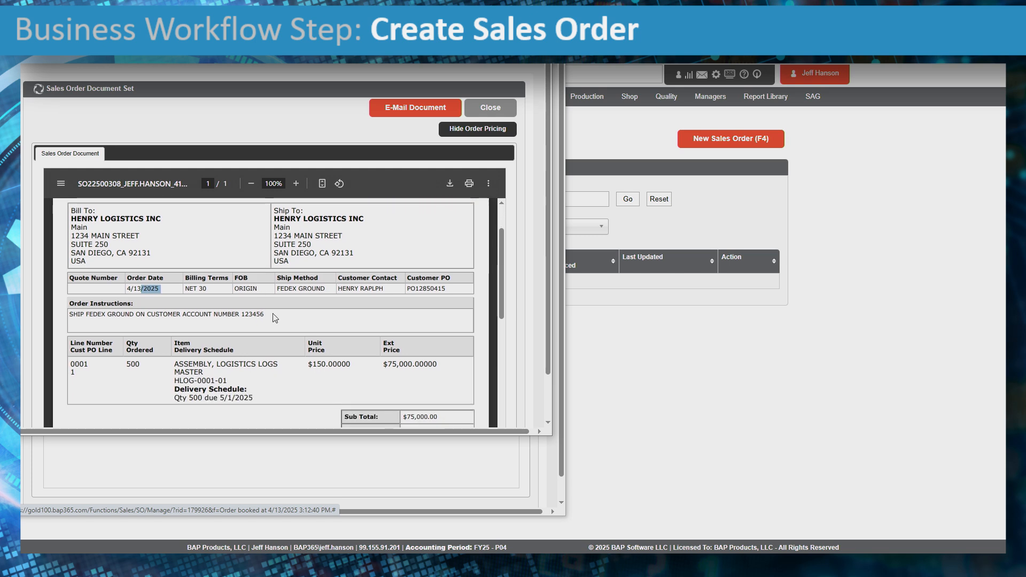
drag(70, 314, 270, 312)
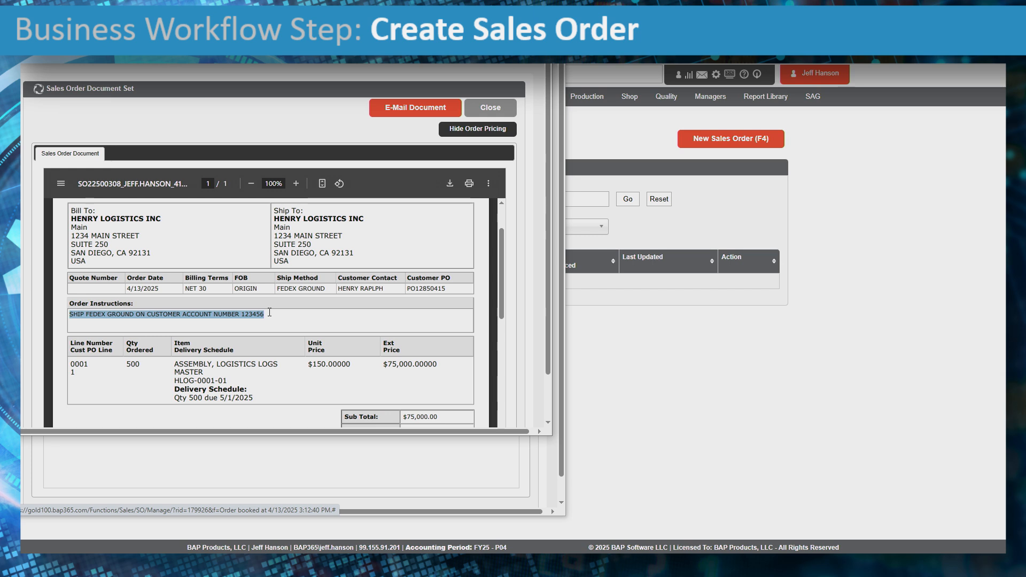
scroll(374, 308, down, 10)
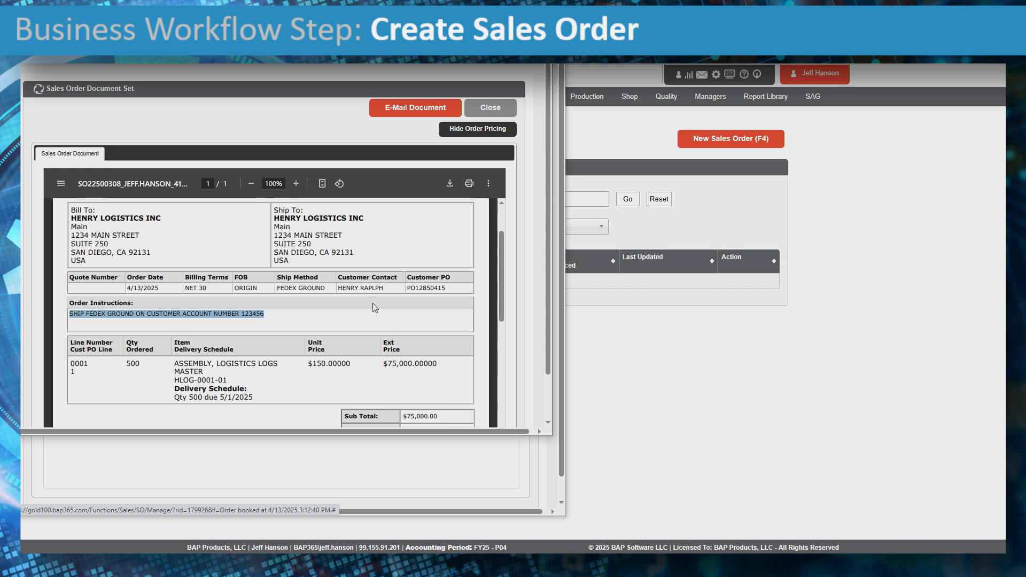
scroll(375, 308, up, 10)
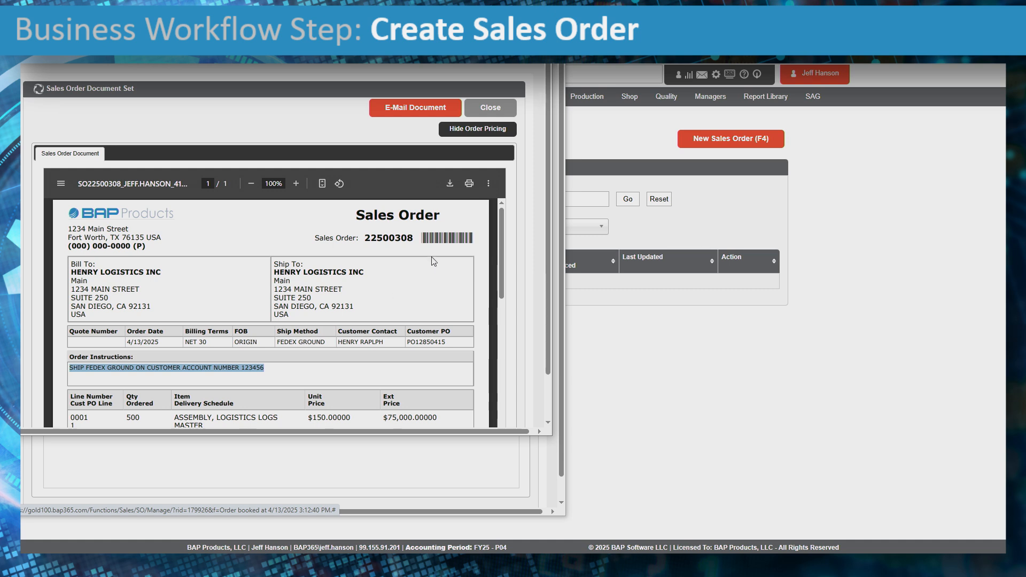
click(430, 110)
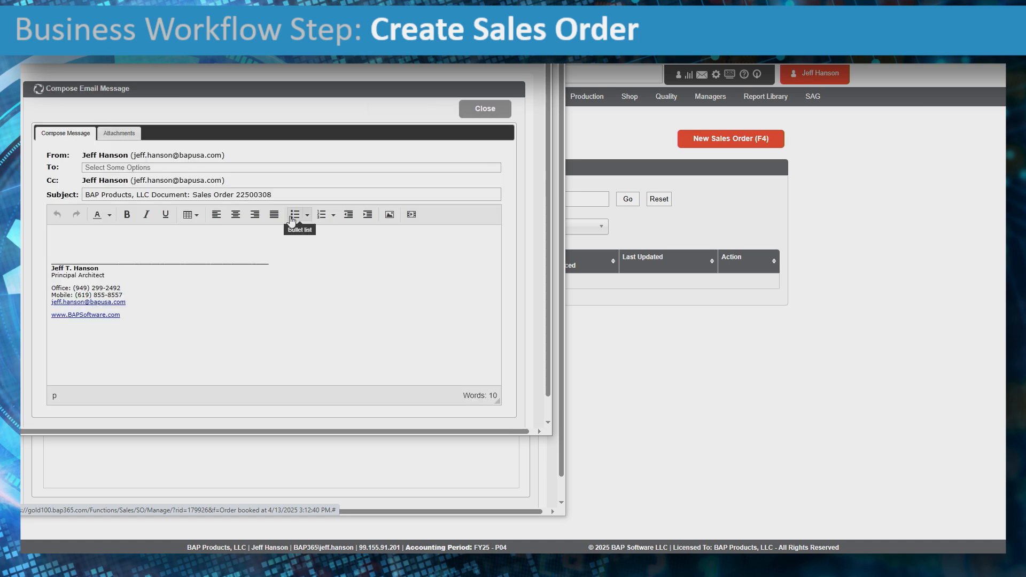
- Address the email to the HENRY LOGISTICS INC contact
click(173, 167)
text(hen)
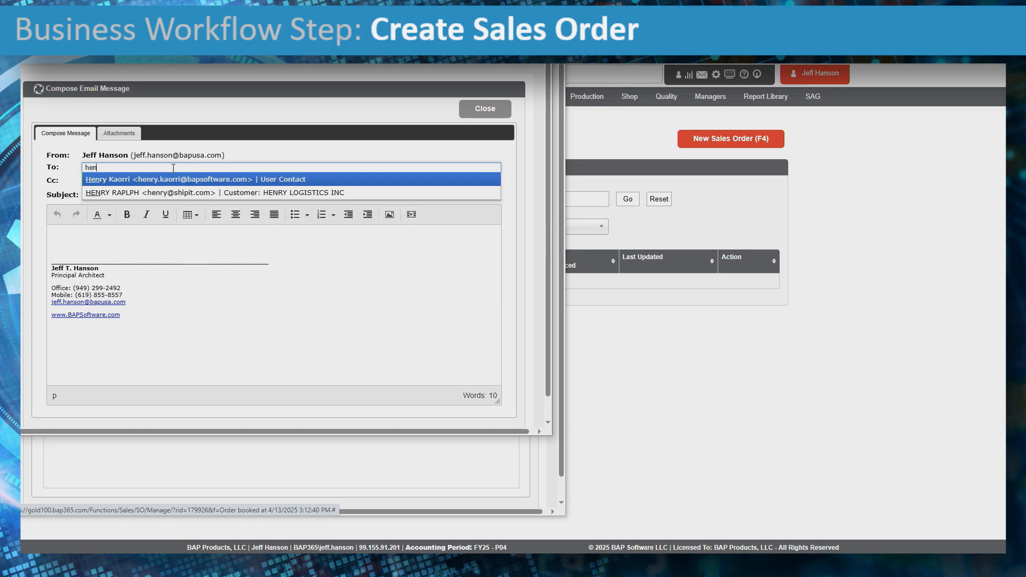
text(ry)
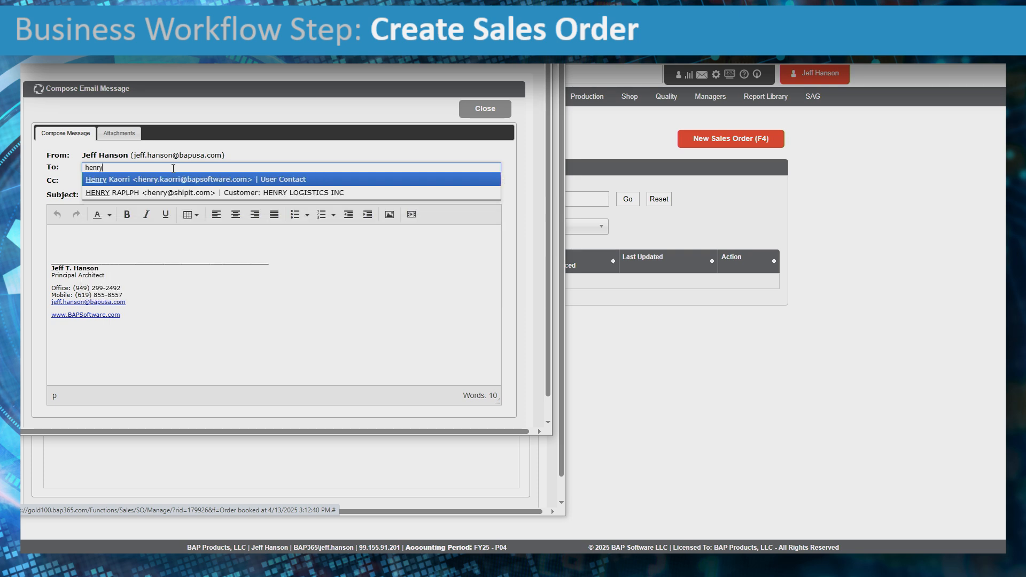
click(208, 196)
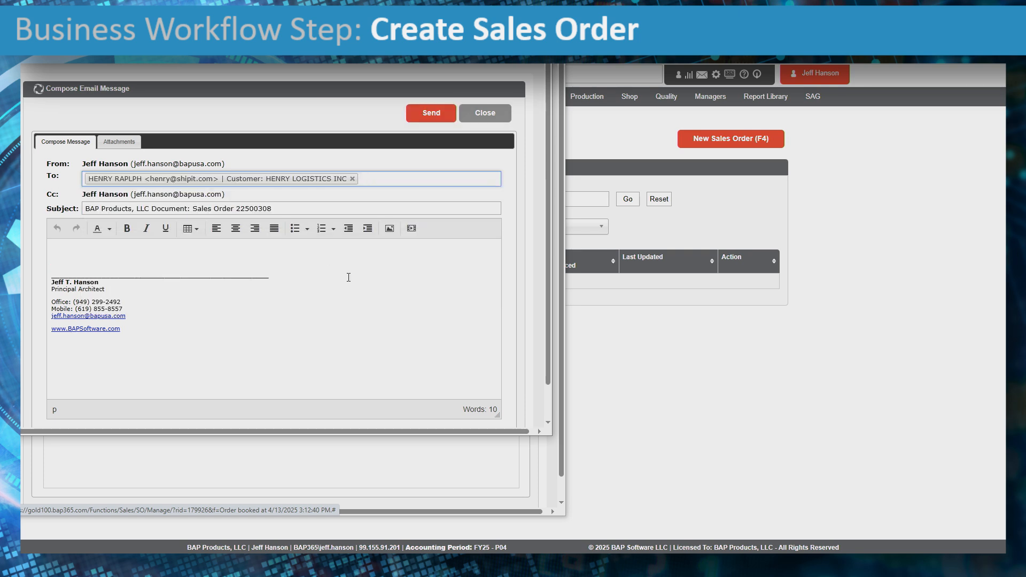
- Write a greeting, 'This Sales Order is now entered to ship on 5/1/2025.', and a signed thanks
click(107, 250)
text(Hello Henry,)
key(Return)
key(Return)
text(This Sales Order is now entered to ship on 5/1/2025.)
key(Return)
text(Thanks,)
key(Return)
text(JTH)
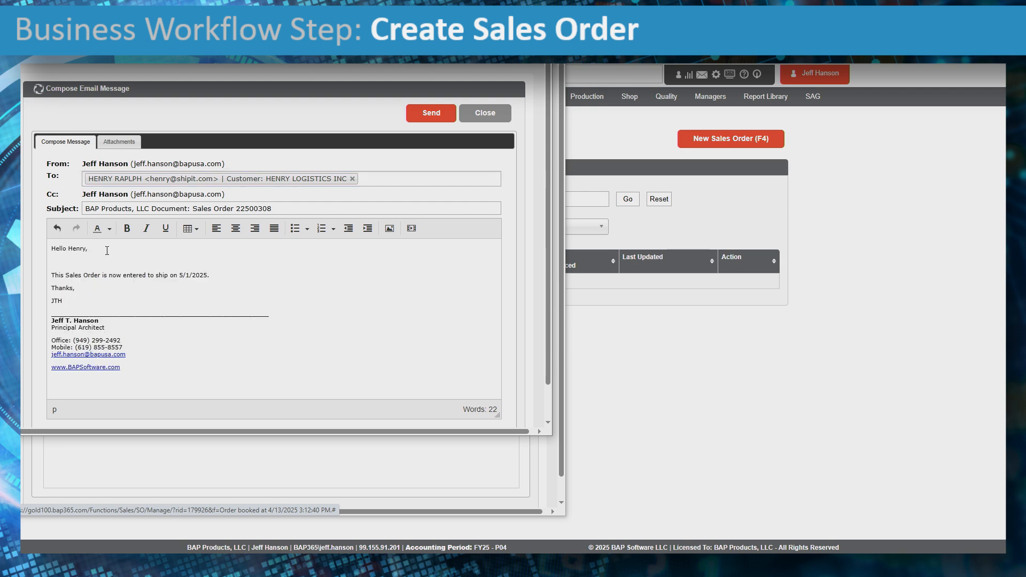